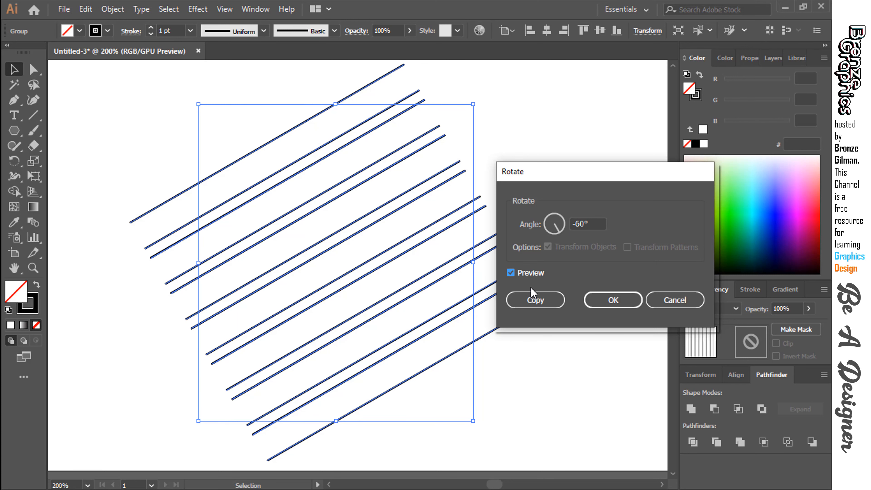
# Create a copy of the vertical line group rotated by -60°.
pyautogui.click(532, 307)
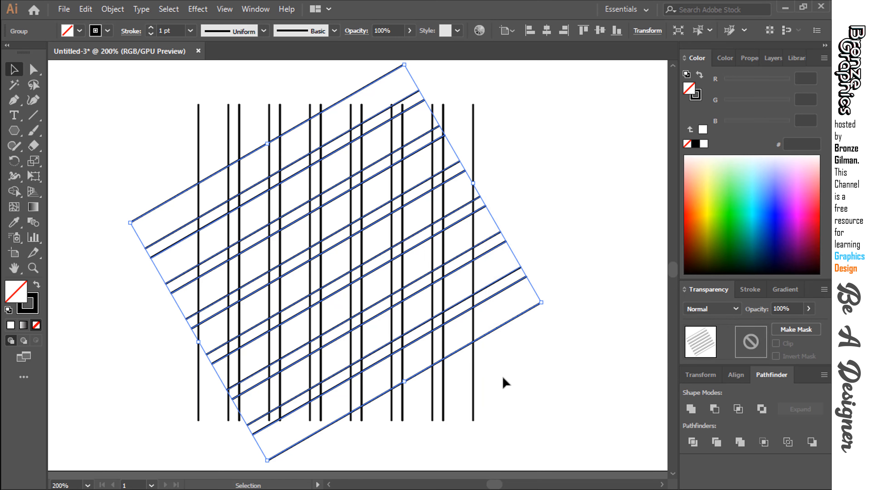
pyautogui.click(491, 401)
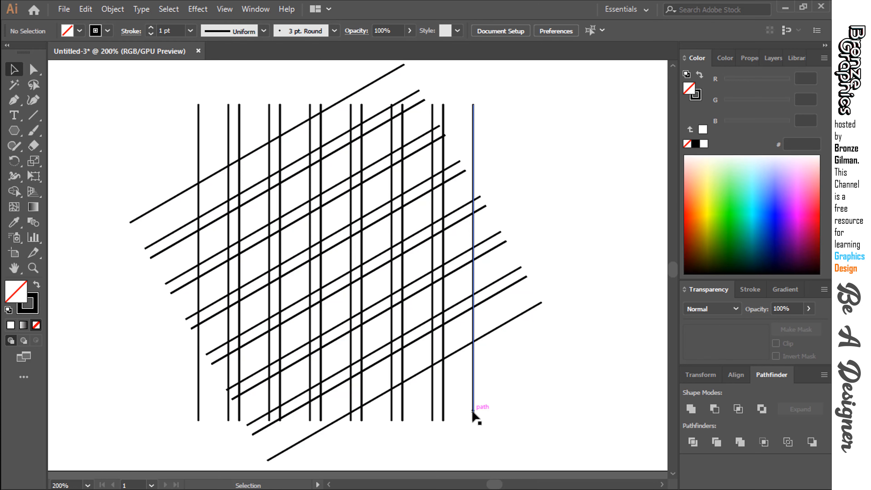
# Create another copy of the vertical line group rotated by 60° to complete the three-way line grid.
pyautogui.click(443, 412)
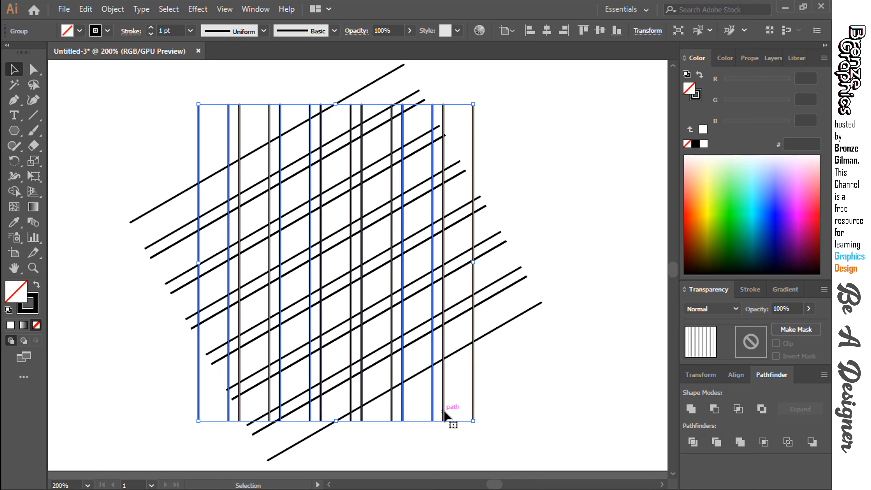
pyautogui.rightClick(443, 413)
pyautogui.moveTo(500, 328)
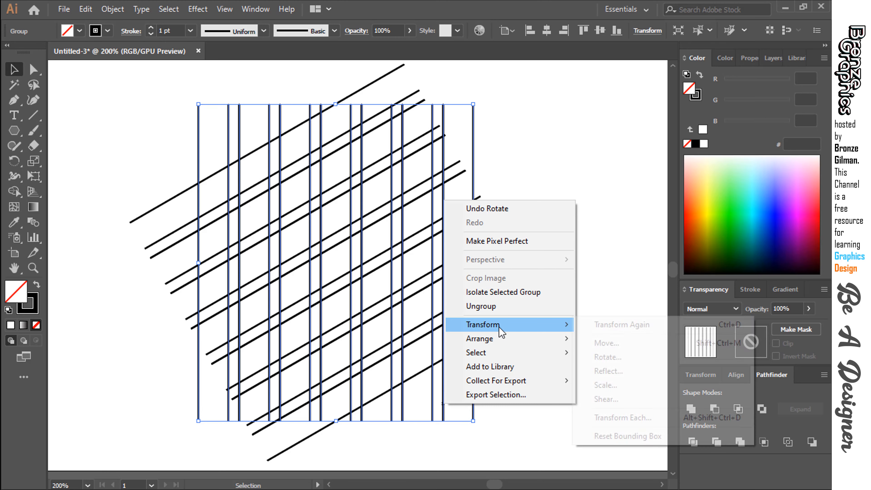
pyautogui.click(608, 357)
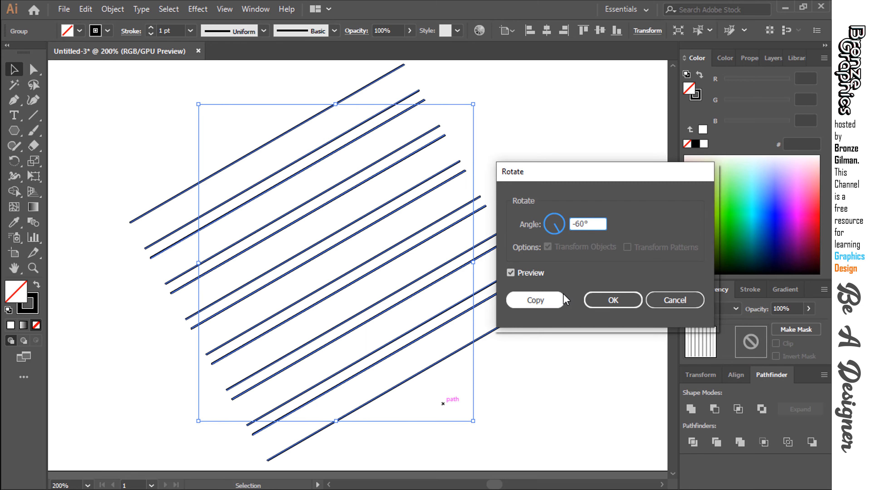
pyautogui.press('BackSpace')
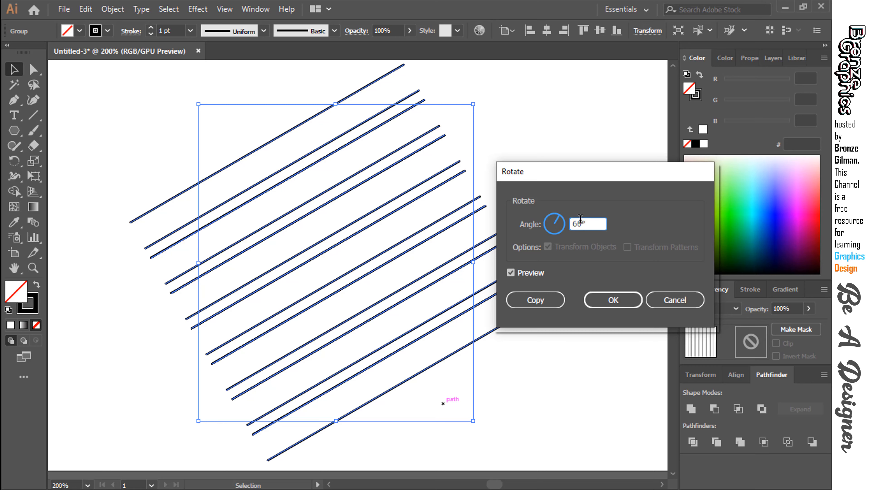
pyautogui.click(535, 270)
pyautogui.click(535, 271)
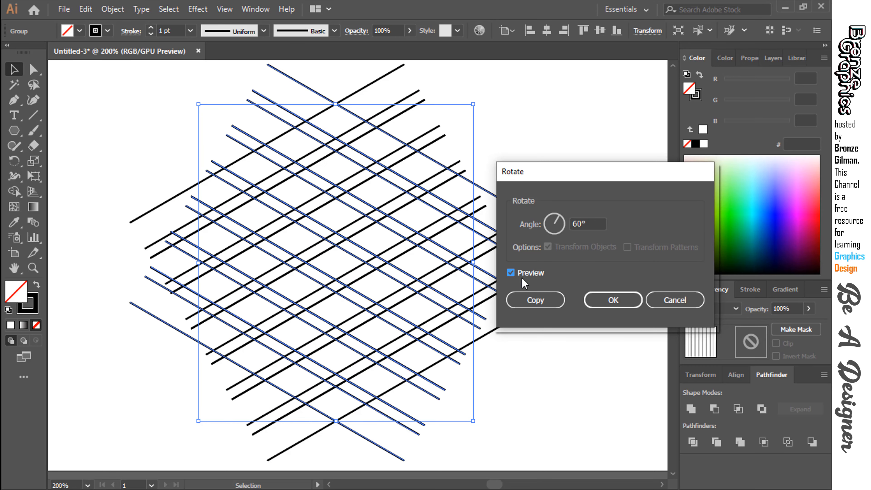
pyautogui.click(544, 301)
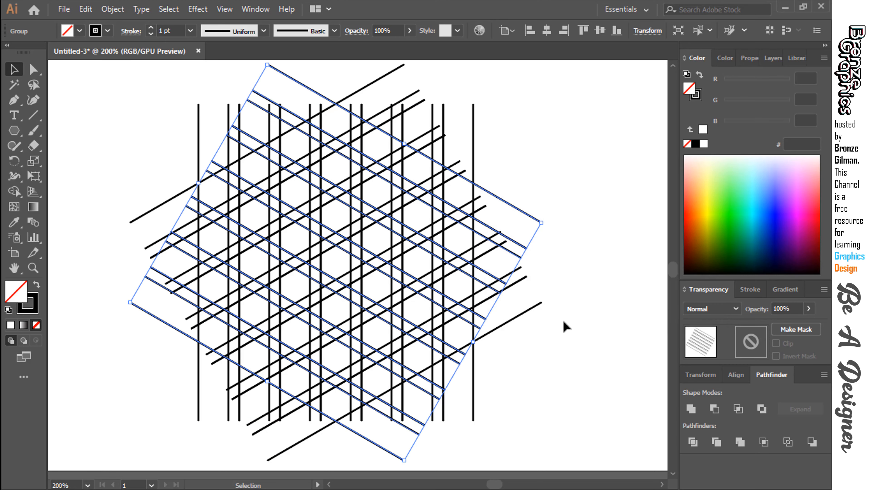
pyautogui.click(567, 327)
# Create a six-sided polygon with a 17.6389 mm radius beside the line grid.
pyautogui.click(14, 131)
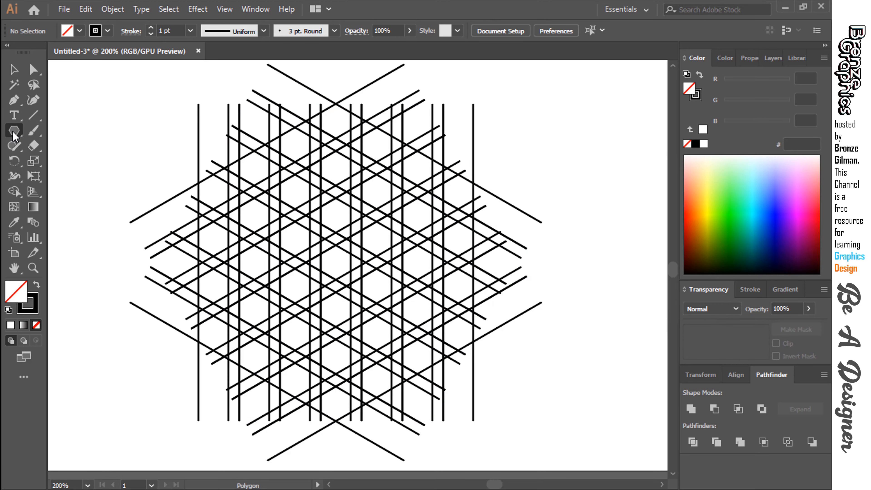
pyautogui.click(71, 177)
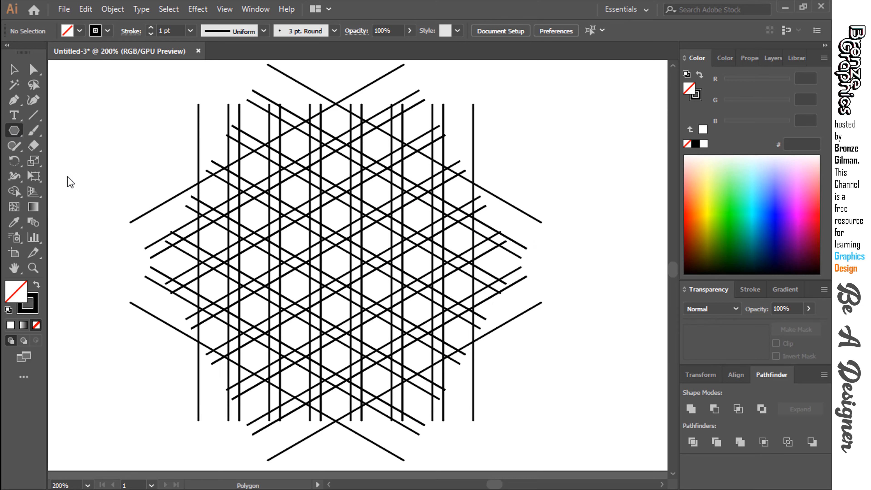
pyautogui.click(113, 149)
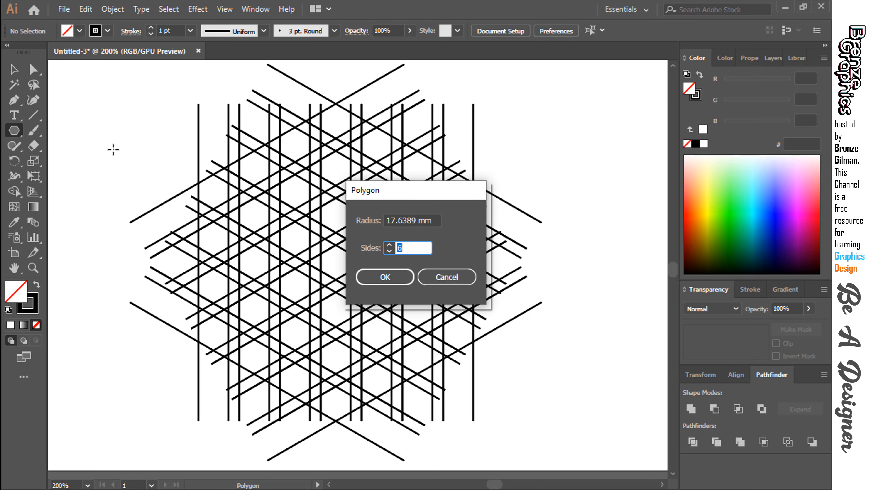
pyautogui.click(385, 277)
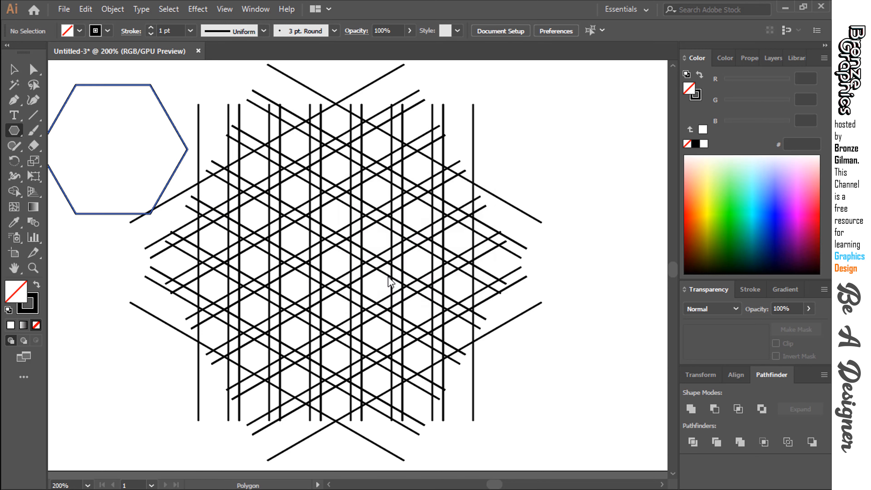
# Fill the hexagon with cyan (00ffff) and remove its stroke.
pyautogui.click(80, 31)
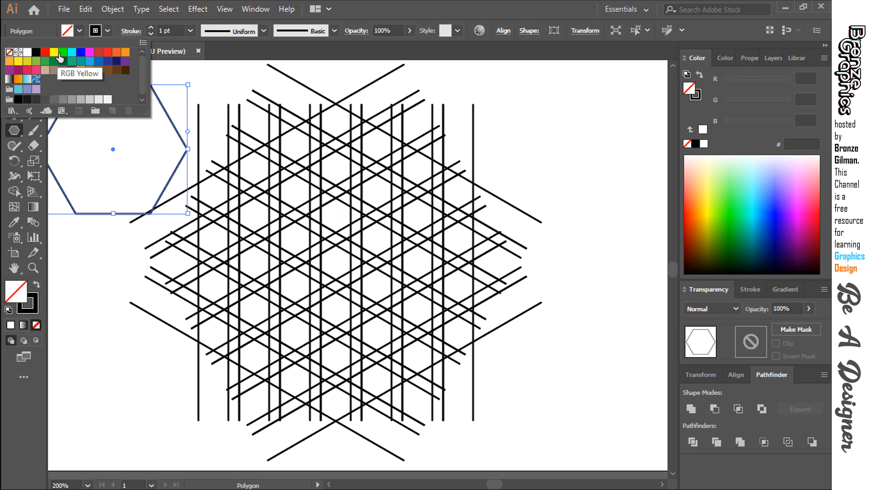
pyautogui.click(71, 52)
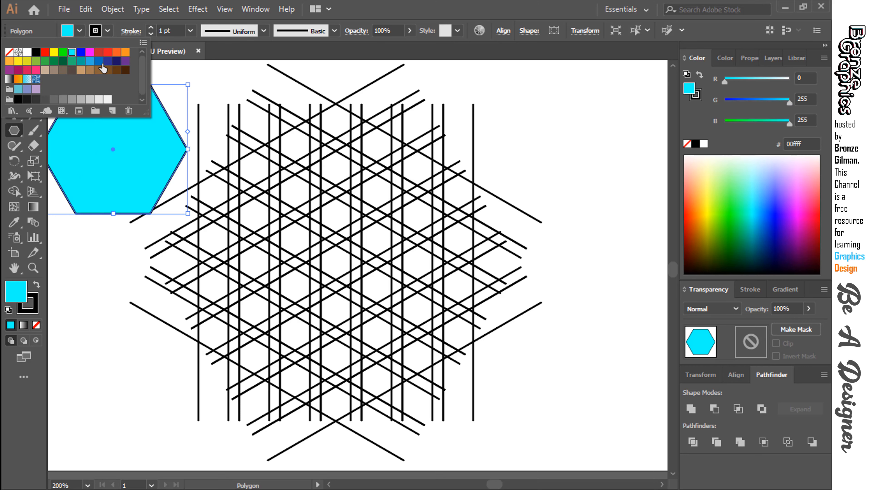
pyautogui.click(107, 30)
pyautogui.click(107, 31)
pyautogui.click(9, 52)
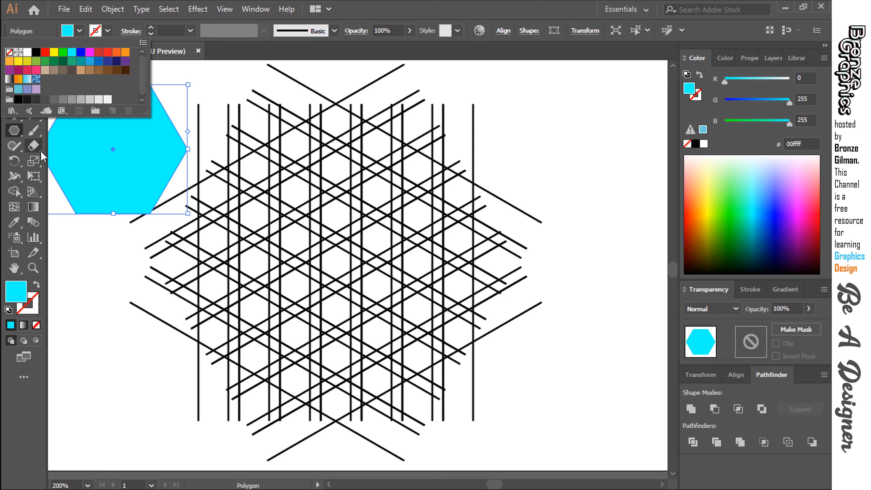
pyautogui.press('Escape')
# Rotate the hexagon so a corner points up, enlarge it to the grid's outer vertical lines and centre it on the grid.
pyautogui.press('v')
pyautogui.moveTo(112, 146); pyautogui.dragTo(134, 157)
pyautogui.moveTo(216, 236); pyautogui.dragTo(92, 257)
pyautogui.moveTo(168, 203); pyautogui.dragTo(279, 256)
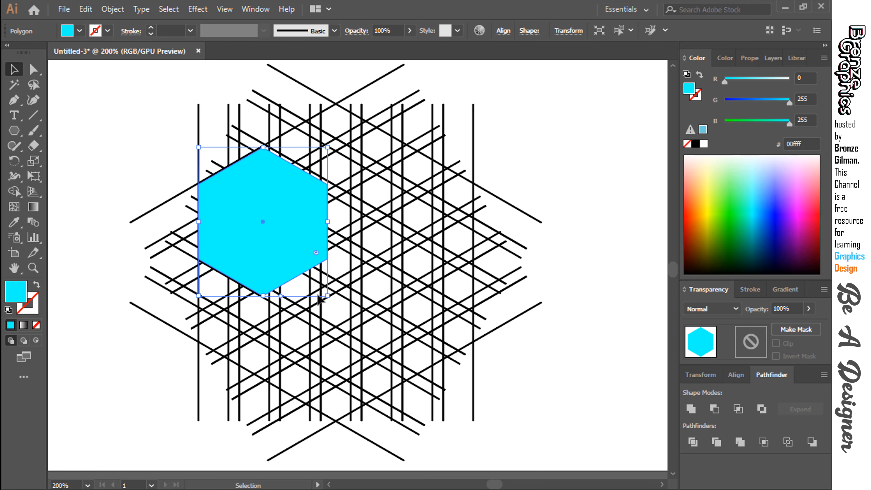
pyautogui.moveTo(328, 296); pyautogui.dragTo(492, 463)
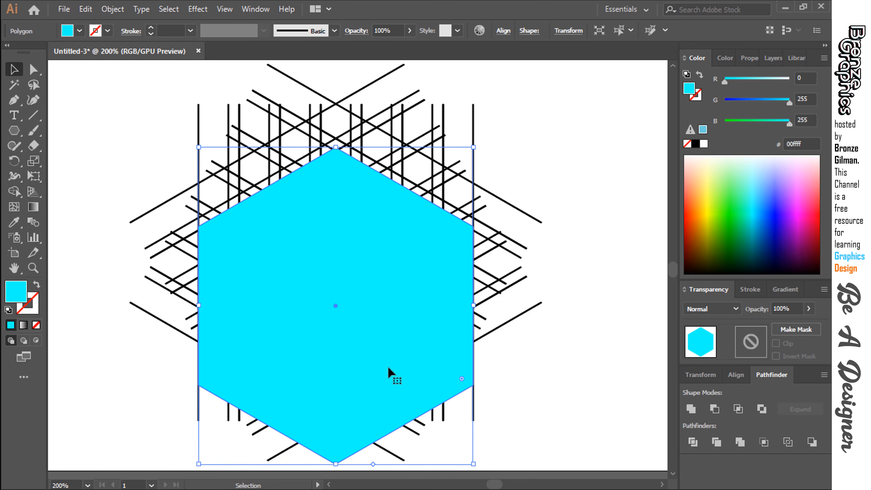
pyautogui.moveTo(392, 372); pyautogui.dragTo(390, 329)
# Lower the hexagon's opacity to 44%.
pyautogui.click(809, 308)
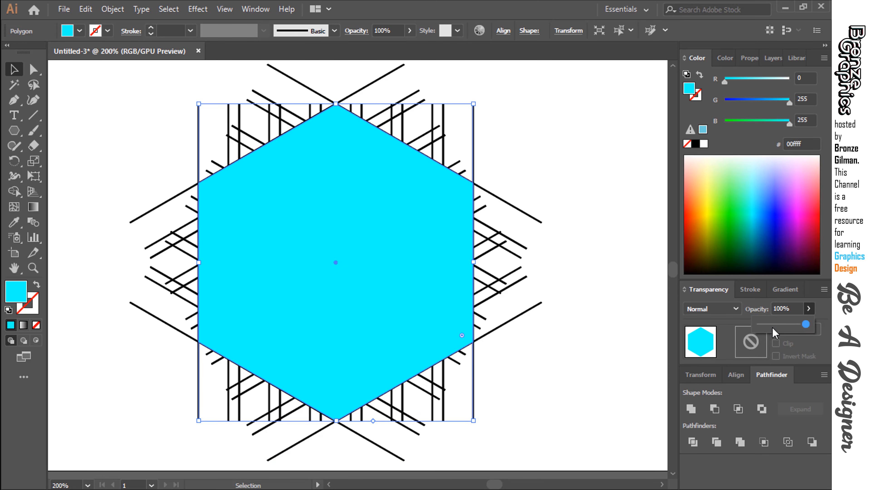
pyautogui.moveTo(804, 325); pyautogui.dragTo(781, 330)
pyautogui.click(659, 356)
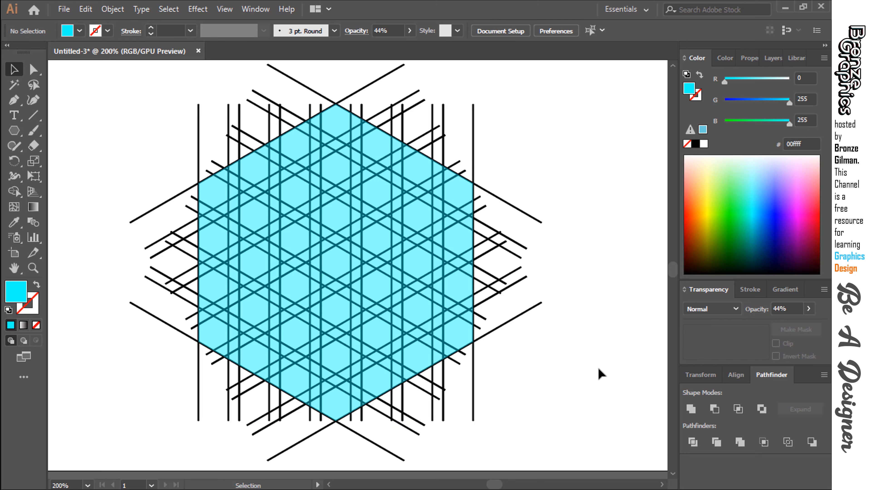
# Move the hexagon beneath the three line groups in the layer order and lock it.
pyautogui.click(295, 234)
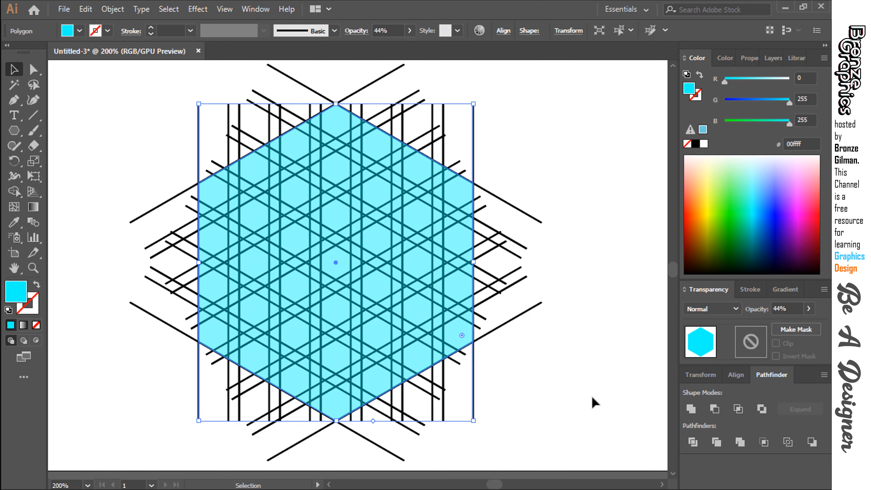
pyautogui.click(773, 58)
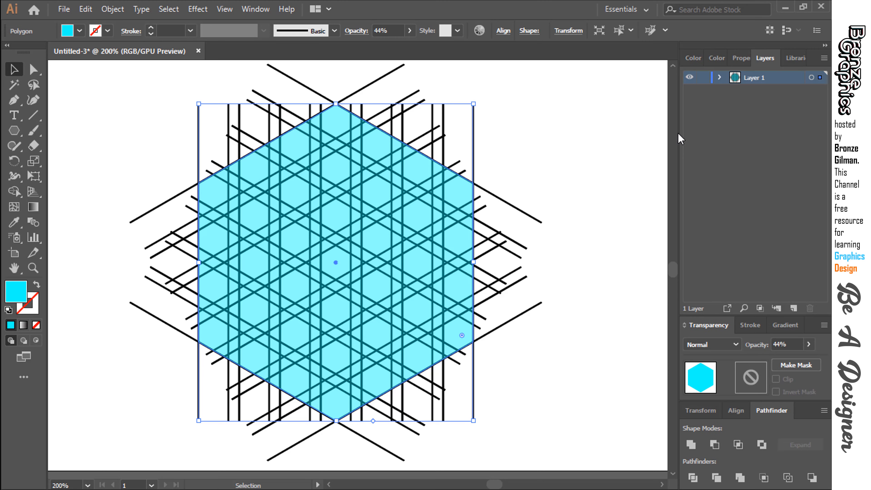
pyautogui.click(720, 77)
pyautogui.moveTo(791, 93); pyautogui.dragTo(785, 148)
pyautogui.click(703, 131)
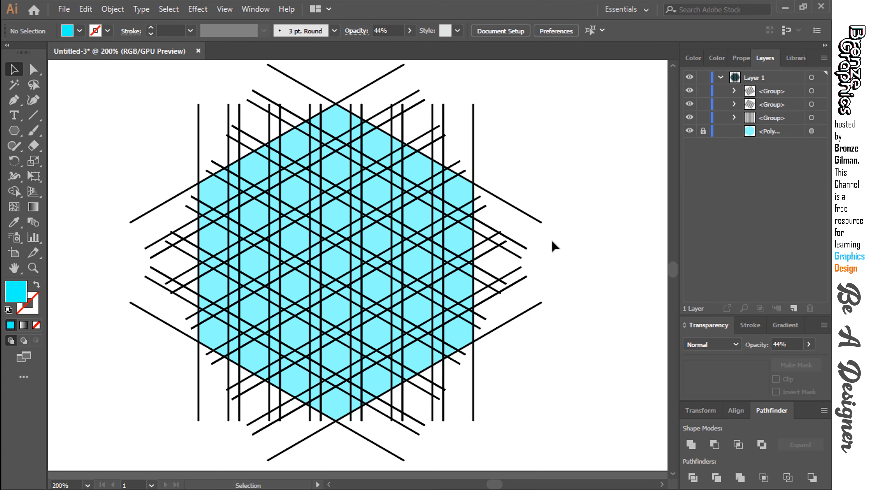
# Reduce the stroke weight of all three line groups to 0.5 pt.
pyautogui.hotkey('ctrl', 'a')
pyautogui.click(603, 339)
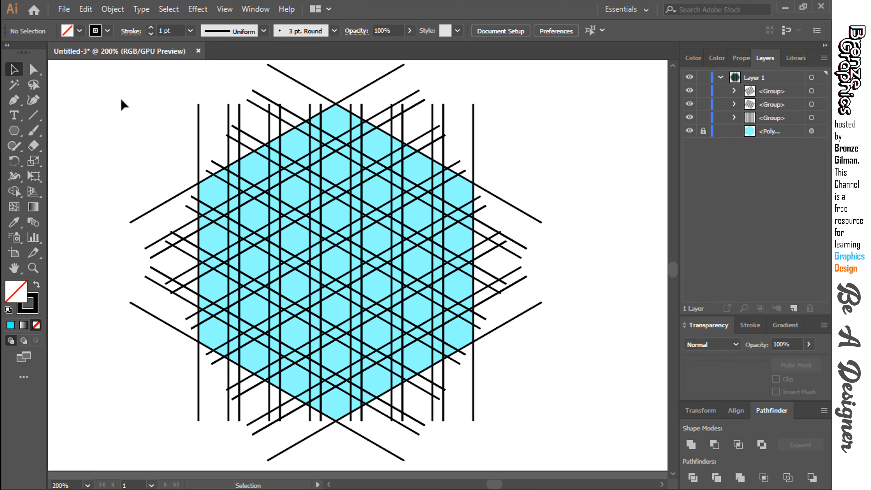
pyautogui.moveTo(121, 100); pyautogui.dragTo(553, 416)
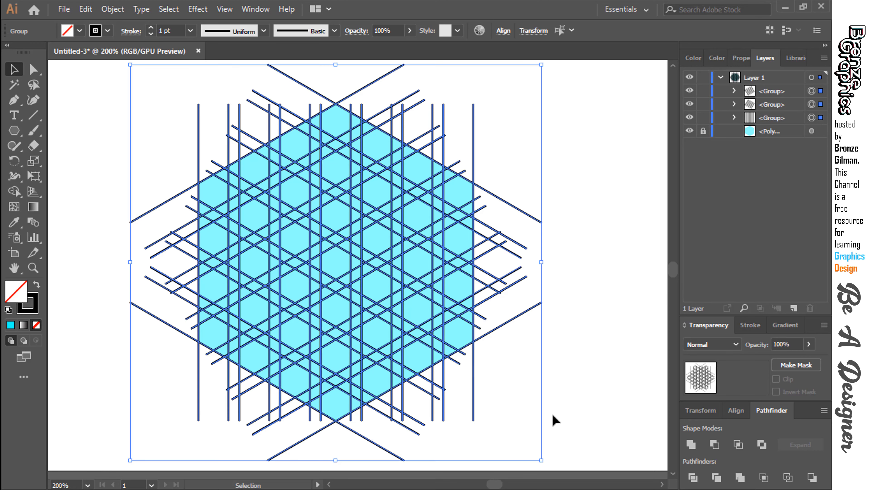
pyautogui.click(150, 34)
pyautogui.click(150, 35)
pyautogui.click(97, 106)
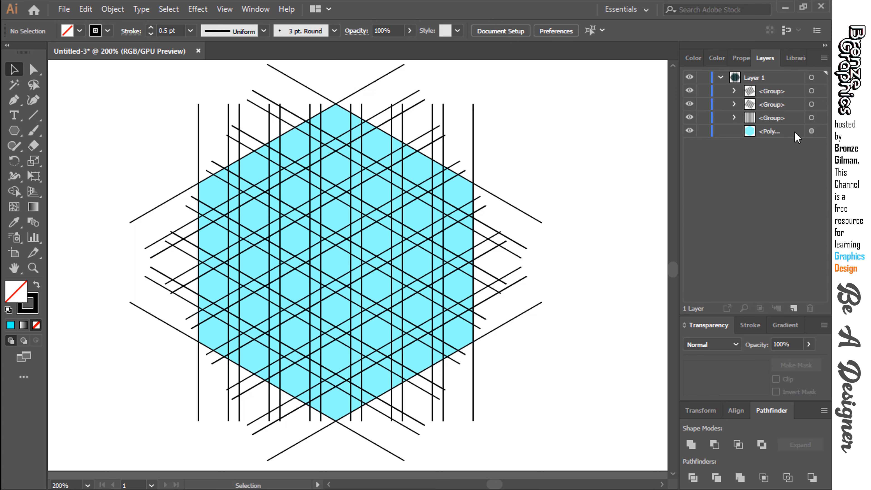
# Change the hexagon's fill to RGB Blue and lock it again.
pyautogui.click(812, 131)
pyautogui.click(79, 32)
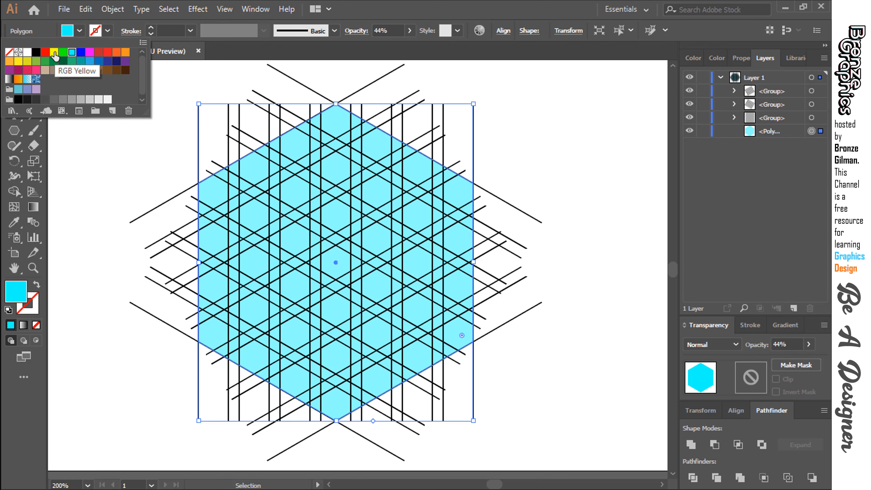
pyautogui.click(54, 51)
pyautogui.click(81, 52)
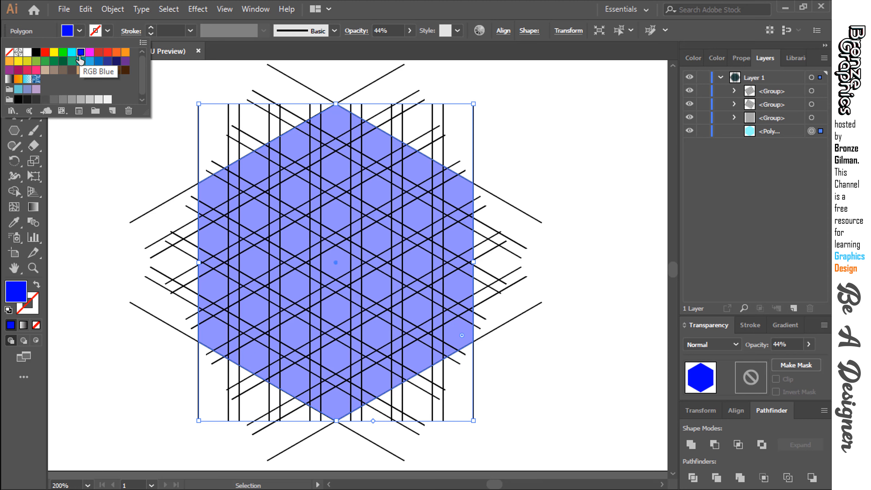
pyautogui.click(483, 267)
pyautogui.click(704, 132)
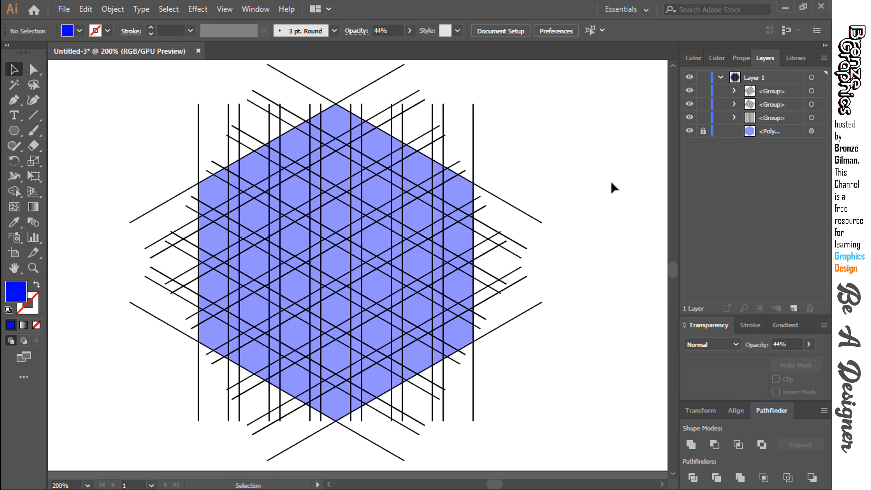
# Select all three line groups for the Shape Builder tool and set a cyan fill with no stroke.
pyautogui.moveTo(144, 101); pyautogui.dragTo(576, 386)
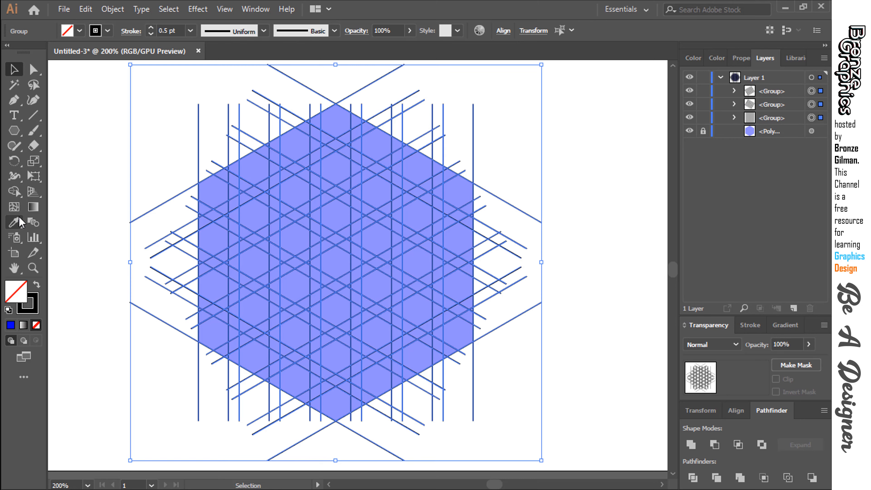
pyautogui.click(14, 191)
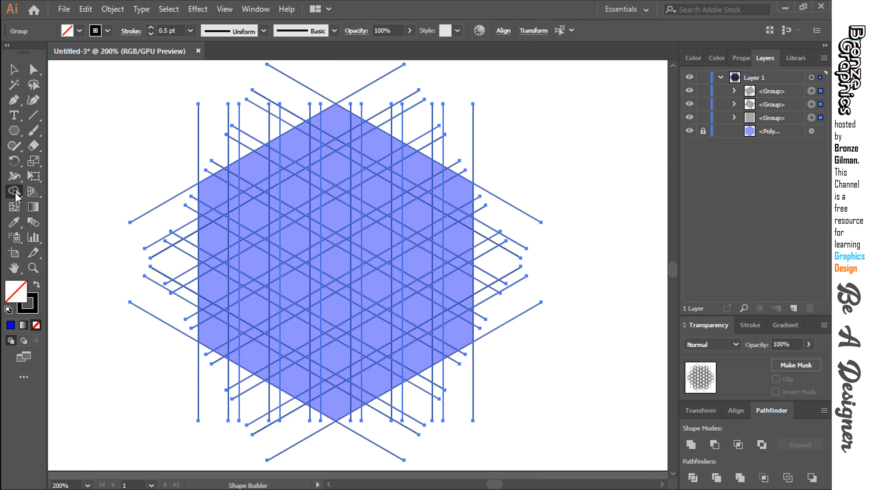
pyautogui.click(80, 31)
pyautogui.click(72, 52)
pyautogui.click(108, 31)
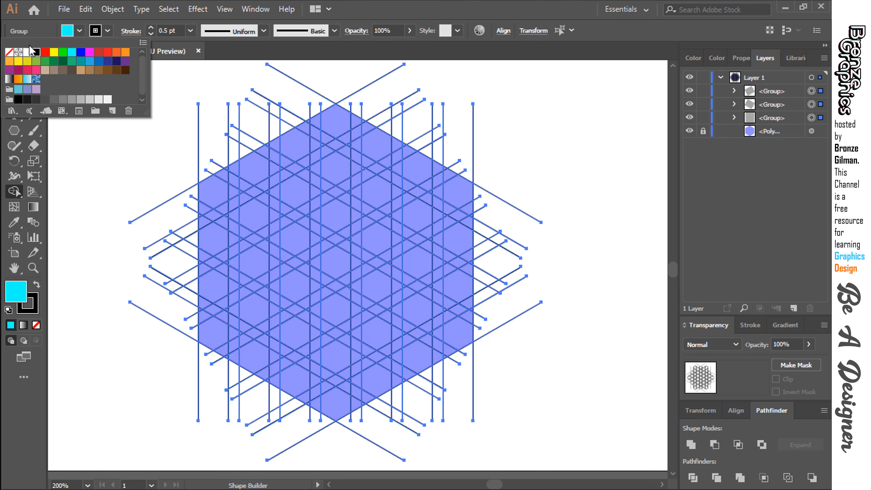
pyautogui.click(8, 52)
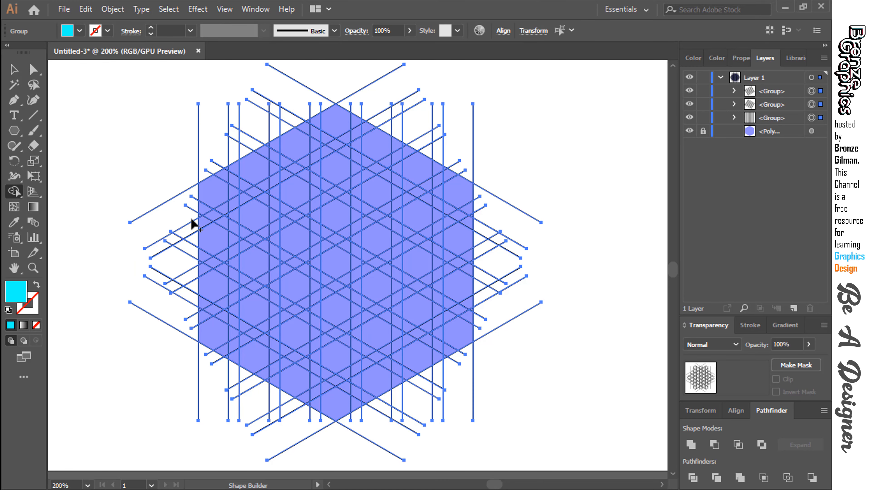
# Merge the hexagon's outer left strip and lower-left edge regions into one L-shaped cyan band with Shape Builder.
pyautogui.hotkey('ctrl', '=')
pyautogui.hotkey('ctrl', '-')
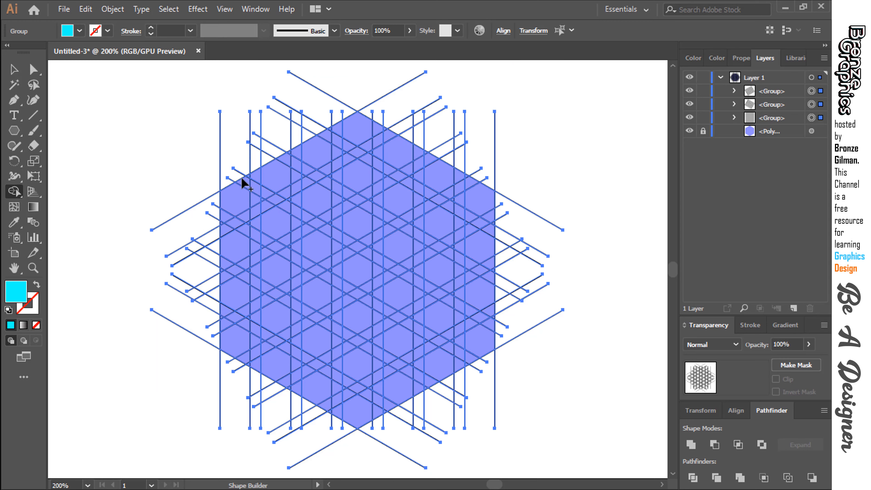
pyautogui.hotkey('ctrl', '=')
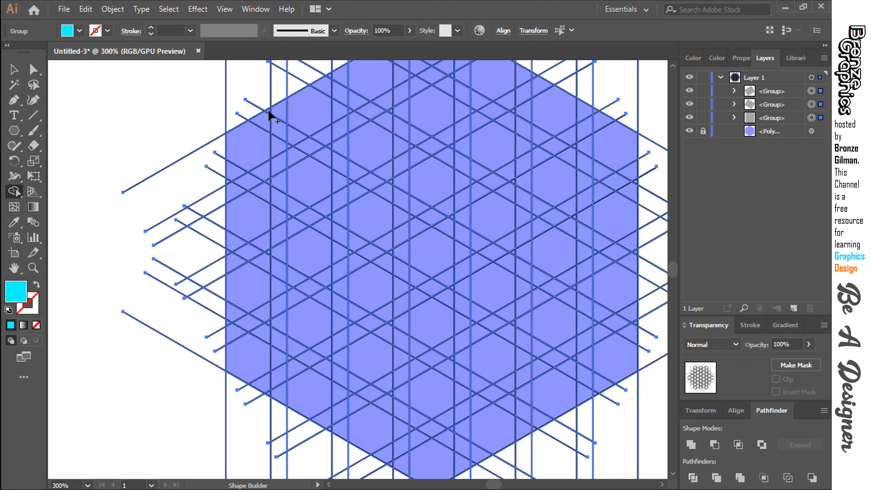
pyautogui.moveTo(256, 153)
pyautogui.mouseDown()
pyautogui.moveTo(250, 263)
pyautogui.moveTo(268, 189)
pyautogui.mouseUp()
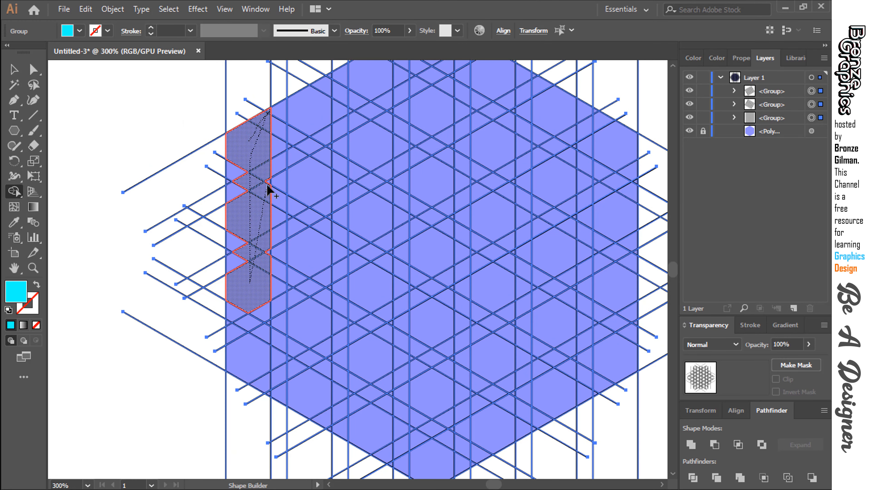
pyautogui.moveTo(246, 220)
pyautogui.mouseDown()
pyautogui.moveTo(229, 184)
pyautogui.moveTo(233, 359)
pyautogui.moveTo(257, 310)
pyautogui.moveTo(266, 325)
pyautogui.mouseUp()
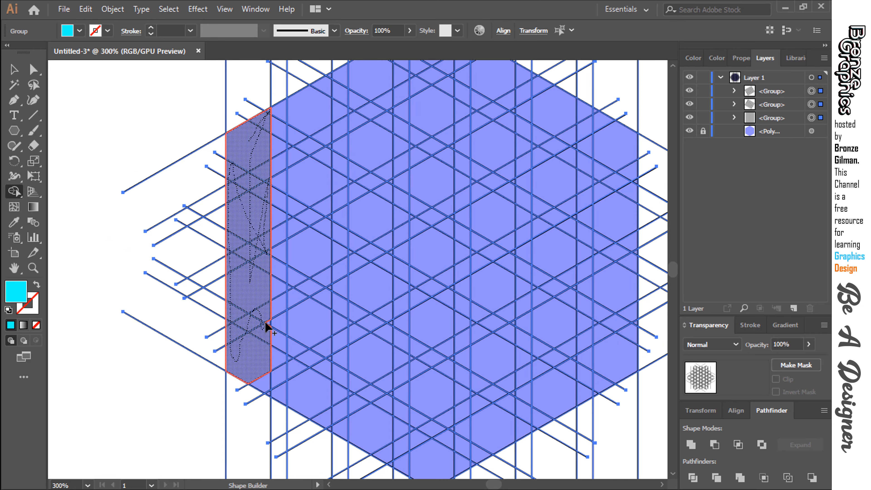
pyautogui.moveTo(266, 357)
pyautogui.mouseDown()
pyautogui.moveTo(296, 382)
pyautogui.moveTo(263, 383)
pyautogui.mouseUp()
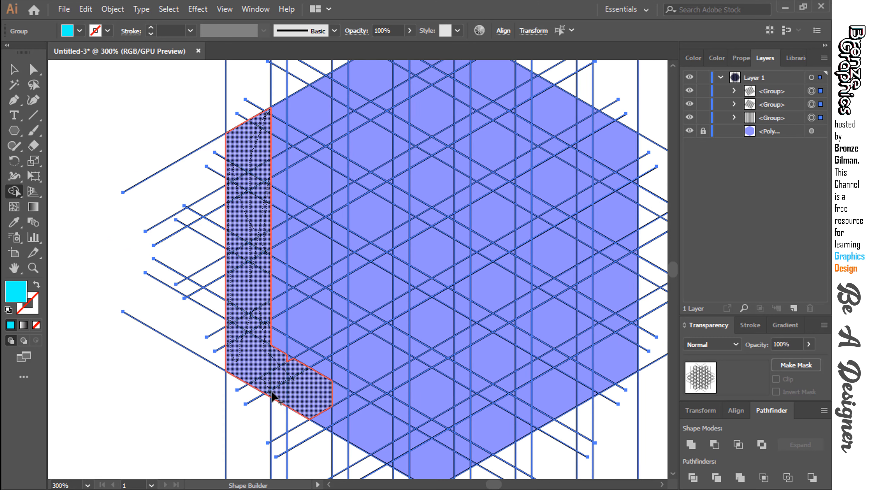
pyautogui.moveTo(323, 410)
pyautogui.mouseDown()
pyautogui.moveTo(337, 428)
pyautogui.moveTo(335, 410)
pyautogui.moveTo(348, 399)
pyautogui.moveTo(364, 426)
pyautogui.moveTo(335, 383)
pyautogui.moveTo(354, 427)
pyautogui.mouseUp()
# Merge the regions inside the L-shaped band into a second cyan shape surrounding a narrow vertical slot.
pyautogui.press('space')
pyautogui.press('space')
pyautogui.moveTo(256, 267); pyautogui.dragTo(245, 324)
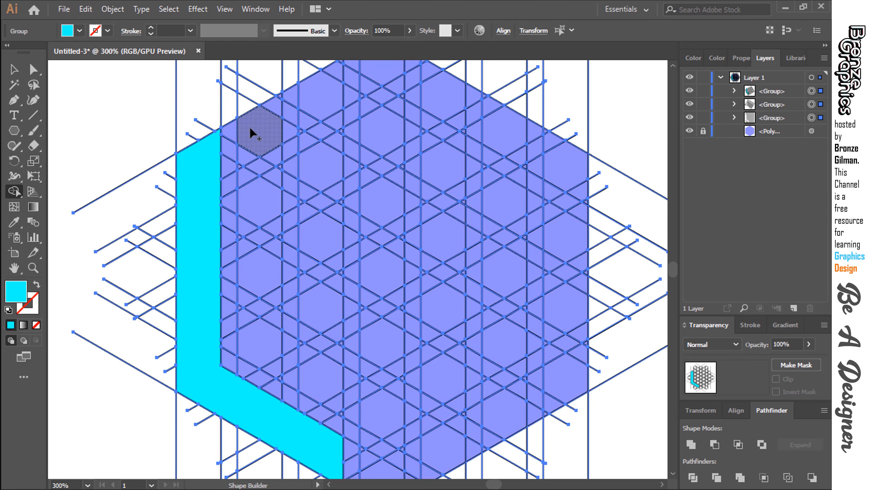
pyautogui.click(35, 268)
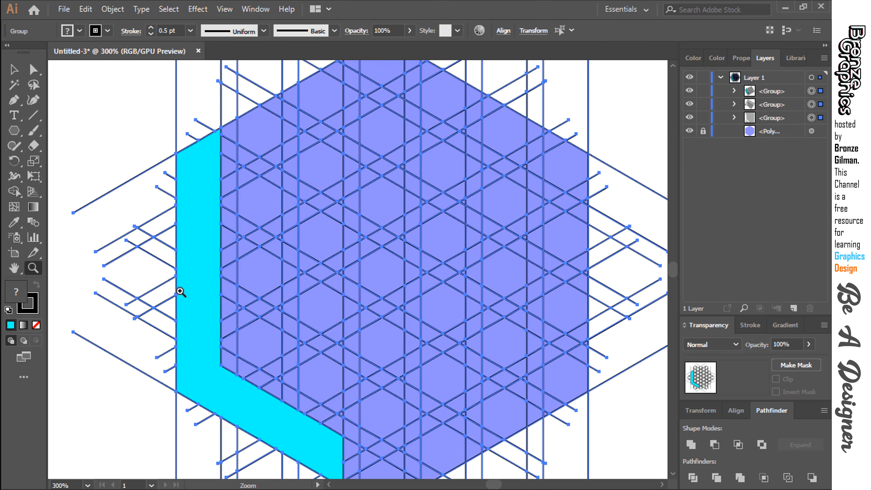
pyautogui.keyDown('alt'); pyautogui.click(322, 315); pyautogui.keyUp('alt')
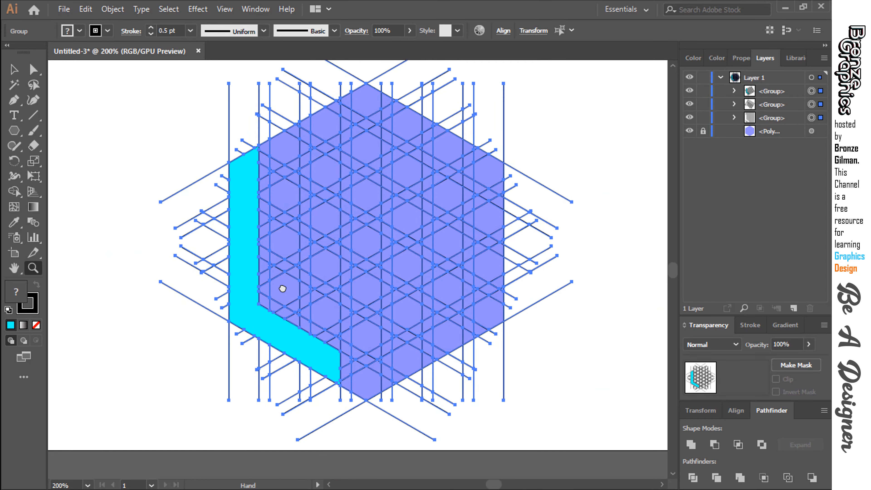
pyautogui.click(14, 191)
pyautogui.moveTo(253, 160)
pyautogui.mouseDown()
pyautogui.moveTo(260, 295)
pyautogui.moveTo(301, 318)
pyautogui.moveTo(307, 128)
pyautogui.moveTo(274, 130)
pyautogui.moveTo(283, 133)
pyautogui.mouseUp()
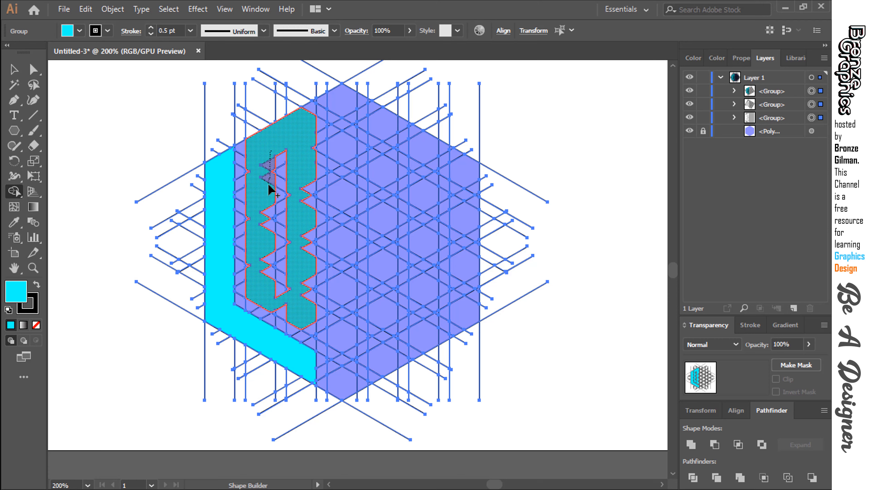
pyautogui.moveTo(264, 184)
pyautogui.mouseDown()
pyautogui.moveTo(270, 280)
pyautogui.moveTo(291, 319)
pyautogui.mouseUp()
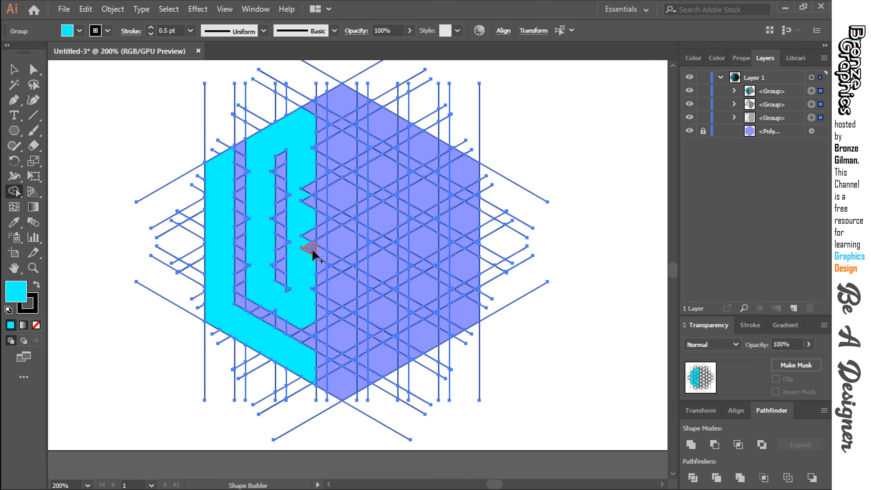
# Absorb the leftover triangles along the right edge of the slotted cyan shape, including the small ones near its lower corner.
pyautogui.moveTo(313, 251)
pyautogui.mouseDown()
pyautogui.moveTo(306, 186)
pyautogui.moveTo(323, 98)
pyautogui.mouseUp()
pyautogui.hotkey('ctrl', '+')
pyautogui.hotkey('ctrl', '+')
pyautogui.press('space')
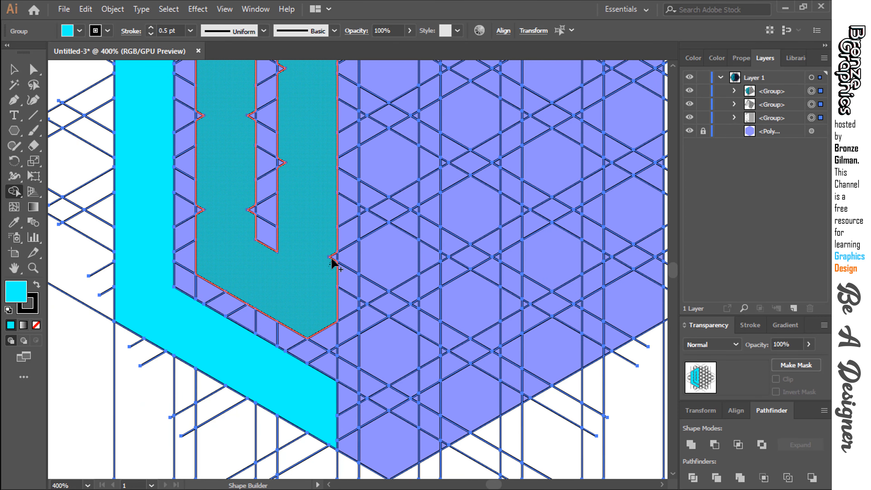
pyautogui.moveTo(332, 259); pyautogui.dragTo(336, 257)
pyautogui.press('space')
pyautogui.moveTo(233, 249); pyautogui.dragTo(253, 318)
pyautogui.moveTo(220, 274); pyautogui.dragTo(271, 279)
pyautogui.press('space')
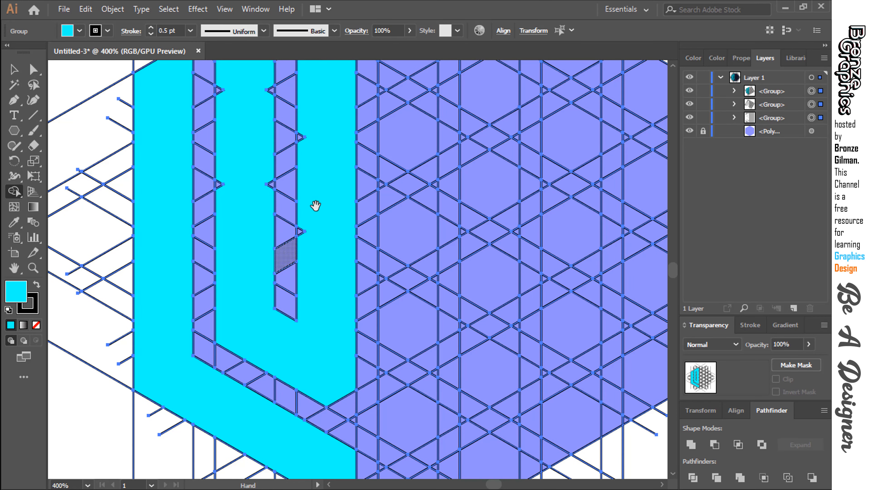
# Merge the remaining tiny notches around the left slot and the shape's upper-right corner triangle into the slotted cyan shape.
pyautogui.moveTo(315, 206); pyautogui.dragTo(310, 262)
pyautogui.moveTo(298, 202); pyautogui.dragTo(294, 194)
pyautogui.moveTo(346, 90); pyautogui.dragTo(348, 101)
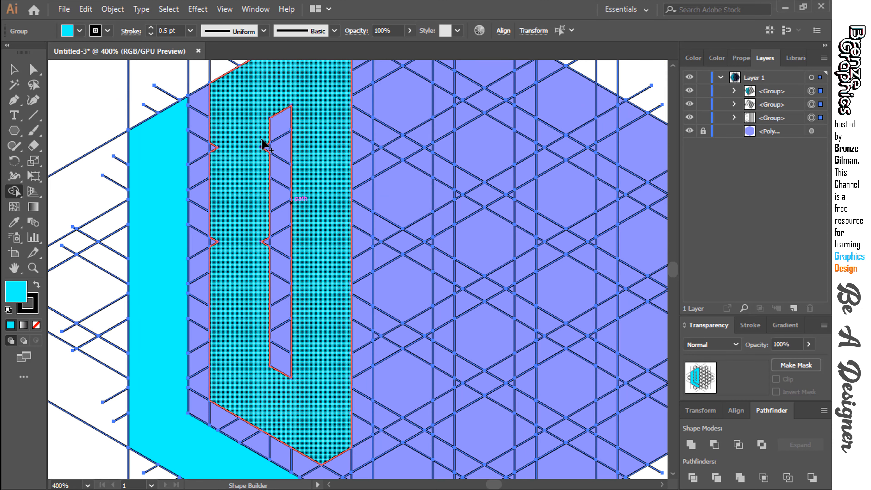
pyautogui.moveTo(264, 139); pyautogui.dragTo(266, 148)
pyautogui.moveTo(263, 237); pyautogui.dragTo(267, 241)
pyautogui.moveTo(212, 246); pyautogui.dragTo(213, 242)
pyautogui.moveTo(216, 140); pyautogui.dragTo(212, 148)
pyautogui.press('space')
pyautogui.moveTo(269, 91); pyautogui.dragTo(251, 185)
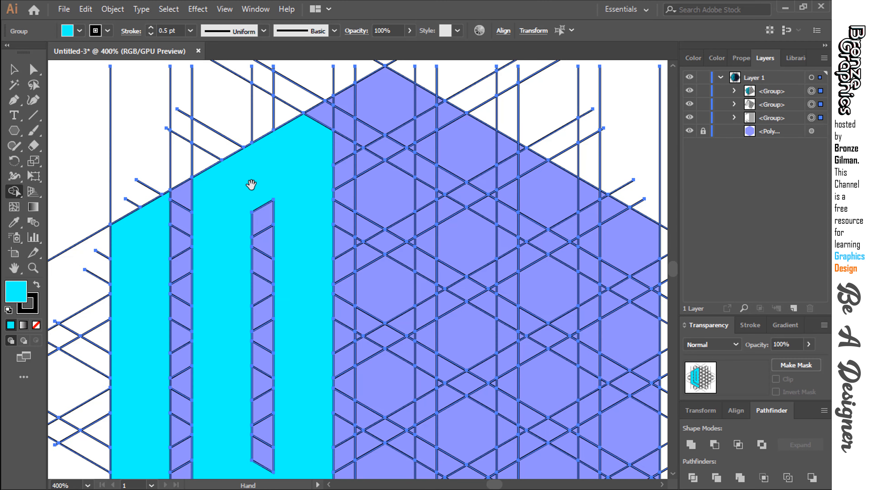
pyautogui.moveTo(299, 151); pyautogui.dragTo(329, 107)
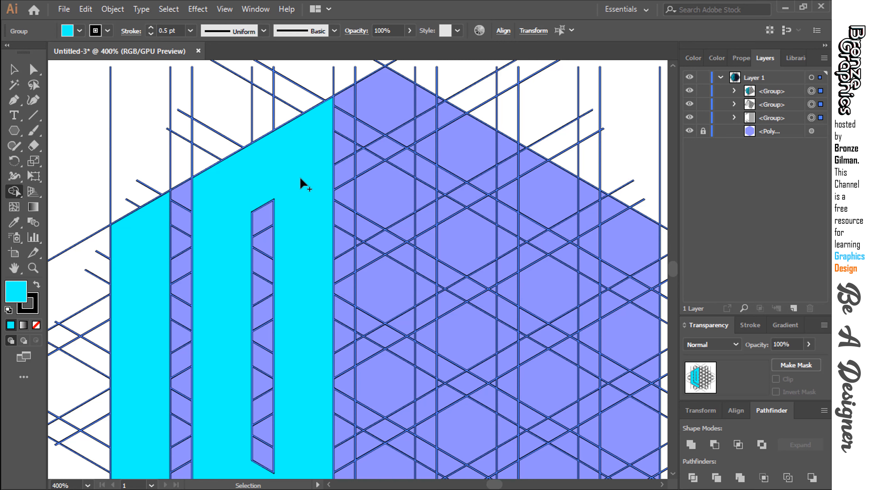
# Merge the central column's regions into one vertical cyan bar running from the hexagon's top vertex to its bottom vertex.
pyautogui.hotkey('ctrl', '-')
pyautogui.moveTo(300, 384); pyautogui.dragTo(319, 408)
pyautogui.scroll(4, 356, 208)
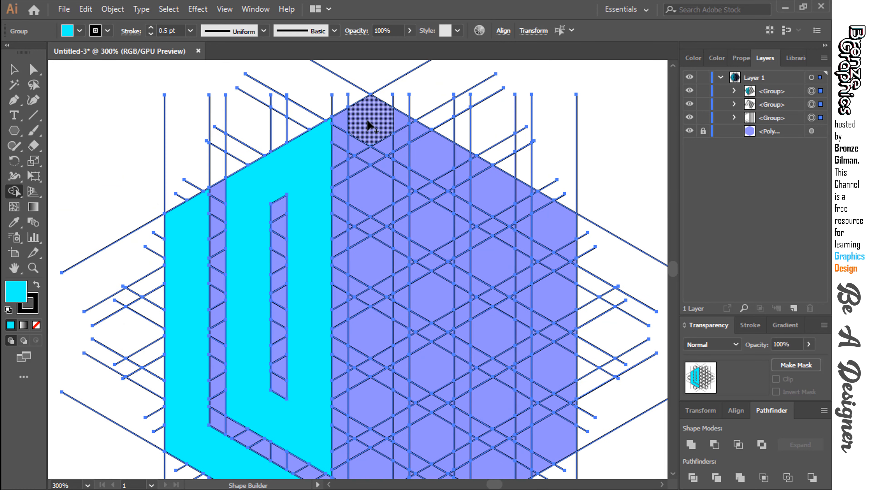
pyautogui.moveTo(363, 150)
pyautogui.mouseDown()
pyautogui.moveTo(357, 173)
pyautogui.moveTo(387, 137)
pyautogui.moveTo(388, 183)
pyautogui.moveTo(373, 207)
pyautogui.moveTo(355, 211)
pyautogui.moveTo(354, 239)
pyautogui.moveTo(388, 222)
pyautogui.moveTo(388, 233)
pyautogui.moveTo(360, 108)
pyautogui.mouseUp()
pyautogui.moveTo(335, 157)
pyautogui.mouseDown()
pyautogui.moveTo(327, 193)
pyautogui.moveTo(362, 153)
pyautogui.moveTo(362, 367)
pyautogui.moveTo(332, 229)
pyautogui.mouseUp()
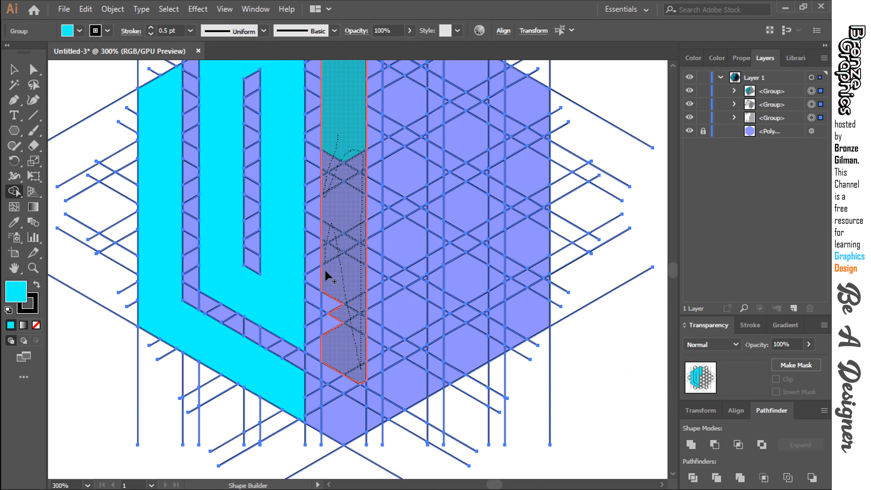
pyautogui.moveTo(326, 274)
pyautogui.mouseDown()
pyautogui.moveTo(327, 390)
pyautogui.moveTo(339, 378)
pyautogui.moveTo(356, 388)
pyautogui.moveTo(340, 420)
pyautogui.mouseUp()
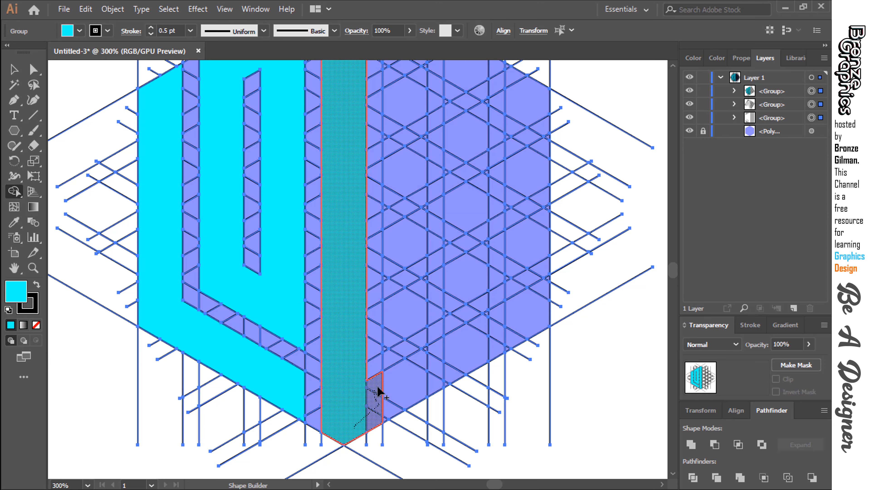
# Extend the central bar with a lower arm rising on its right and a short upper-right arm, forming a G shape.
pyautogui.moveTo(384, 424)
pyautogui.mouseDown()
pyautogui.moveTo(404, 405)
pyautogui.moveTo(412, 359)
pyautogui.moveTo(393, 371)
pyautogui.moveTo(418, 344)
pyautogui.mouseUp()
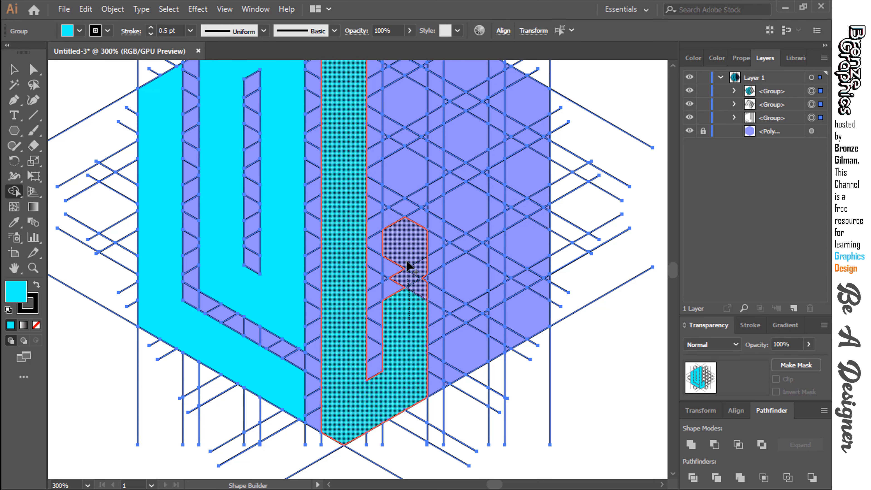
pyautogui.click(424, 288)
pyautogui.moveTo(405, 213)
pyautogui.mouseDown()
pyautogui.moveTo(416, 221)
pyautogui.moveTo(380, 250)
pyautogui.mouseUp()
pyautogui.hotkey('ctrl', '-')
pyautogui.moveTo(354, 146)
pyautogui.mouseDown()
pyautogui.moveTo(369, 142)
pyautogui.moveTo(385, 163)
pyautogui.moveTo(360, 164)
pyautogui.moveTo(381, 182)
pyautogui.mouseUp()
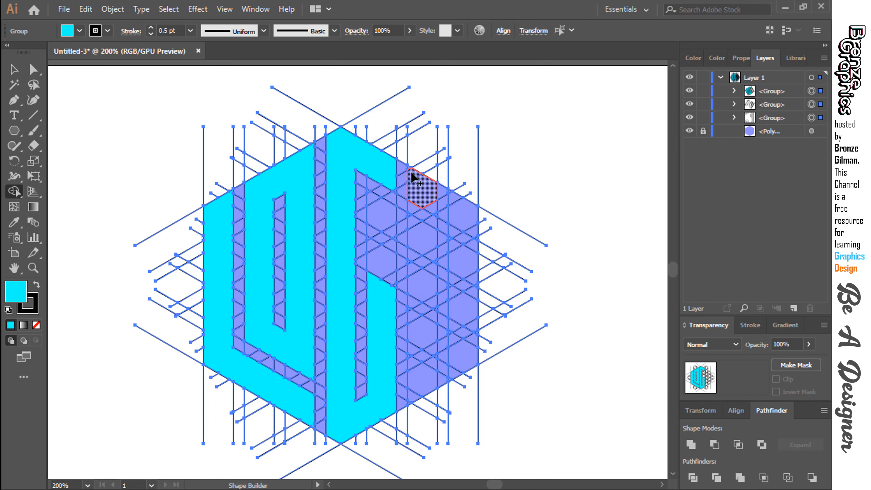
# Merge the hexagon's right-hand regions into a cyan shape around a narrow slot, including the triangles on the slot's right side.
pyautogui.moveTo(413, 174)
pyautogui.mouseDown()
pyautogui.moveTo(422, 296)
pyautogui.moveTo(410, 400)
pyautogui.moveTo(460, 363)
pyautogui.moveTo(465, 328)
pyautogui.moveTo(457, 207)
pyautogui.moveTo(422, 183)
pyautogui.moveTo(436, 204)
pyautogui.mouseUp()
pyautogui.press('ctrl')
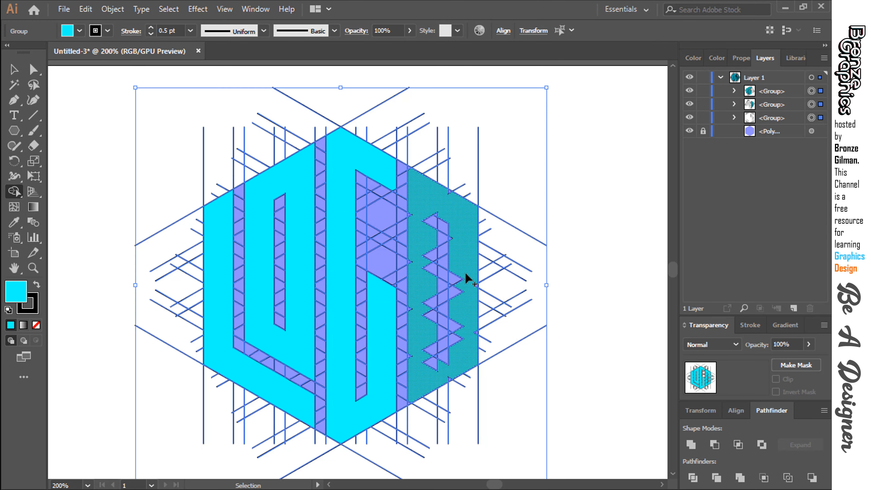
pyautogui.hotkey('ctrl', '+')
pyautogui.press('space')
pyautogui.moveTo(461, 268); pyautogui.dragTo(282, 210)
pyautogui.moveTo(357, 187)
pyautogui.mouseDown()
pyautogui.moveTo(344, 309)
pyautogui.moveTo(346, 279)
pyautogui.moveTo(378, 271)
pyautogui.mouseUp()
pyautogui.moveTo(381, 262); pyautogui.dragTo(380, 213)
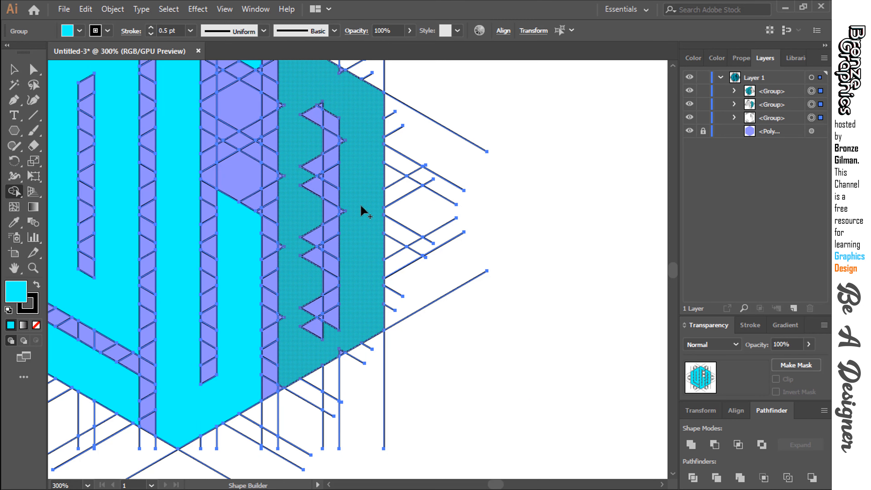
# Merge the small notches right of the slot and the lower triangles on its left into the right-hand cyan shape.
pyautogui.moveTo(347, 143)
pyautogui.mouseDown()
pyautogui.moveTo(347, 250)
pyautogui.moveTo(325, 338)
pyautogui.moveTo(310, 293)
pyautogui.moveTo(319, 321)
pyautogui.mouseUp()
pyautogui.scroll(-3, 370, 307)
pyautogui.scroll(3, 391, 359)
pyautogui.moveTo(388, 338)
pyautogui.mouseDown()
pyautogui.moveTo(399, 291)
pyautogui.moveTo(408, 318)
pyautogui.moveTo(409, 308)
pyautogui.moveTo(371, 313)
pyautogui.moveTo(370, 391)
pyautogui.moveTo(415, 422)
pyautogui.mouseUp()
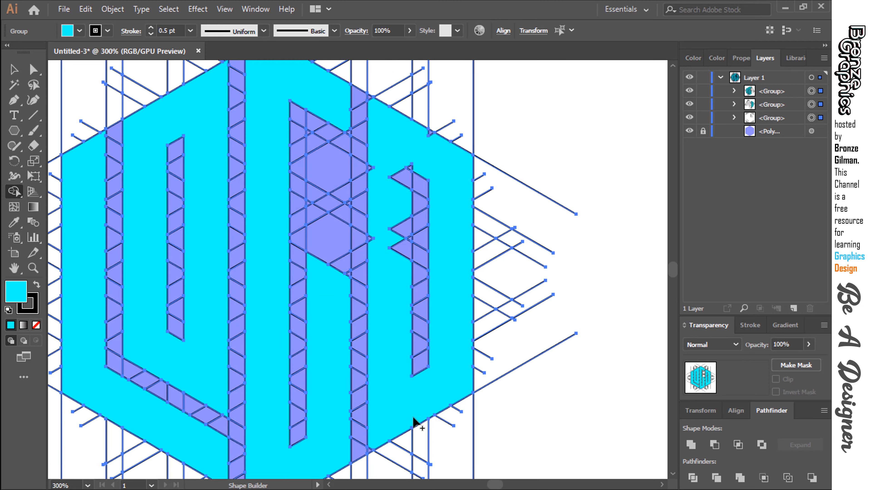
pyautogui.scroll(-2, 408, 384)
pyautogui.scroll(2, 399, 343)
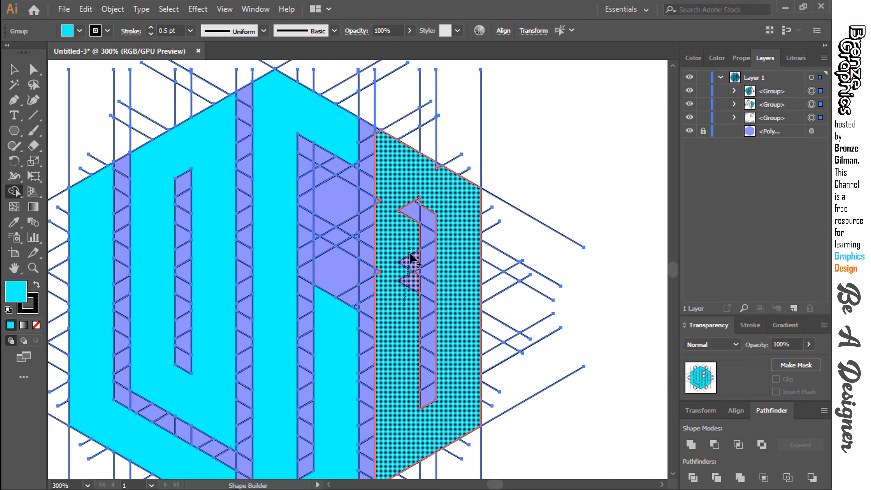
# Merge the remaining triangles left of the slot and the tiny notches along the edges into the right-hand cyan shape.
pyautogui.moveTo(411, 258)
pyautogui.mouseDown()
pyautogui.moveTo(415, 278)
pyautogui.moveTo(388, 258)
pyautogui.moveTo(382, 278)
pyautogui.mouseUp()
pyautogui.moveTo(385, 236)
pyautogui.mouseDown()
pyautogui.moveTo(386, 209)
pyautogui.moveTo(433, 168)
pyautogui.mouseUp()
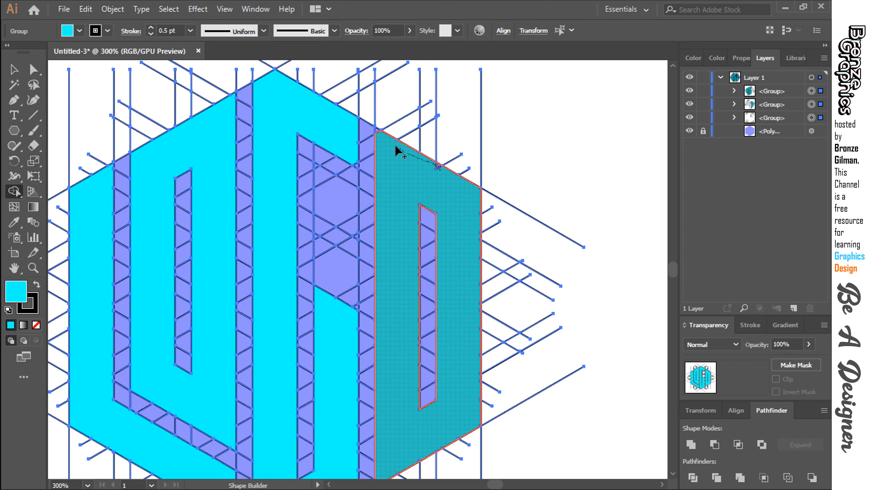
pyautogui.moveTo(377, 133); pyautogui.dragTo(379, 136)
# Examine the merged shapes in Outline view for leftover unmerged pieces, then return to the preview display.
pyautogui.moveTo(399, 166); pyautogui.dragTo(444, 146)
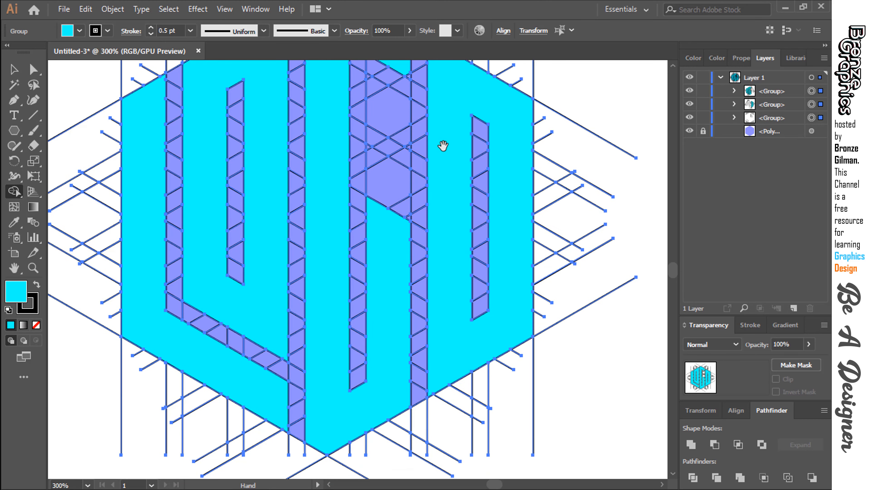
pyautogui.moveTo(398, 306); pyautogui.dragTo(395, 335)
pyautogui.hotkey('ctrl', 'y')
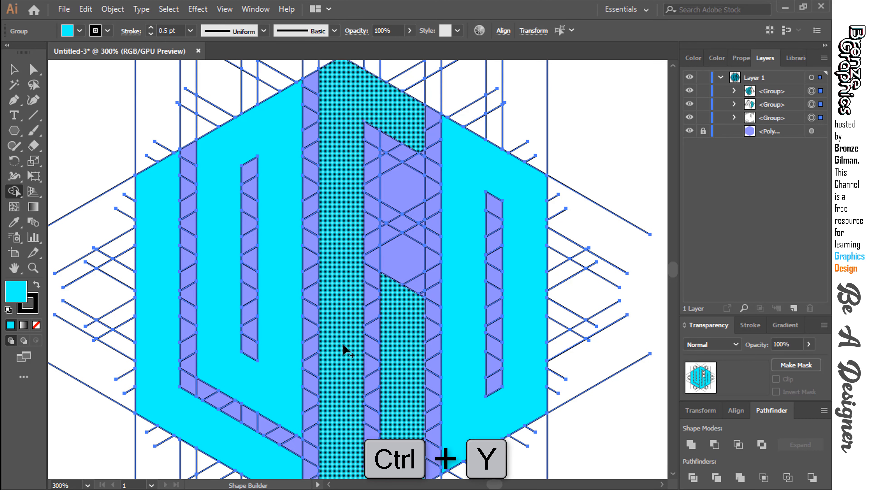
pyautogui.hotkey('ctrl', 'y')
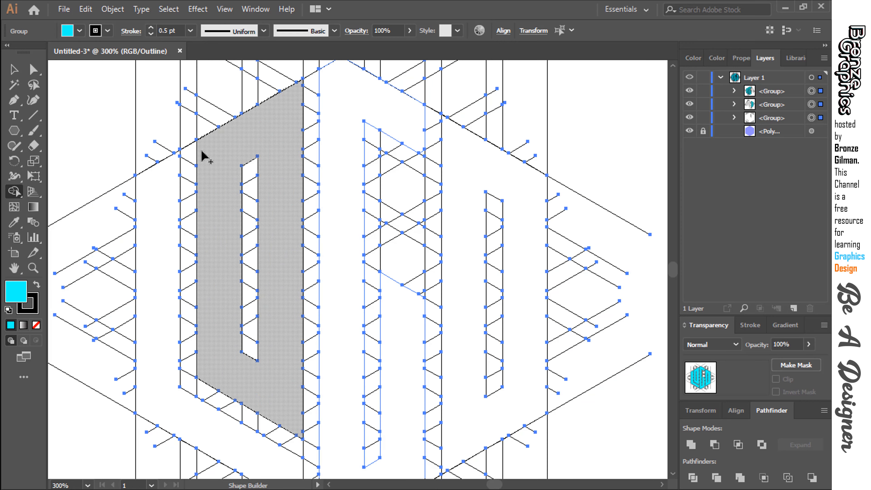
pyautogui.moveTo(206, 290); pyautogui.dragTo(230, 132)
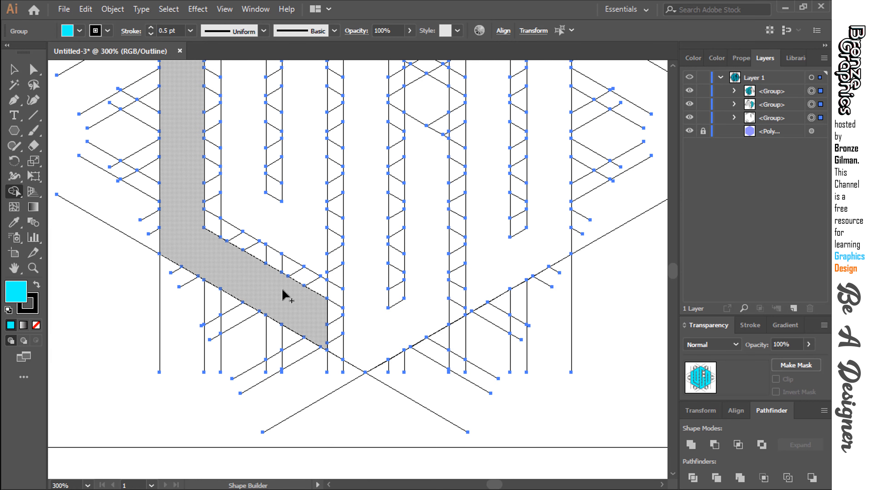
pyautogui.moveTo(340, 296); pyautogui.dragTo(220, 229)
pyautogui.moveTo(372, 201); pyautogui.dragTo(220, 326)
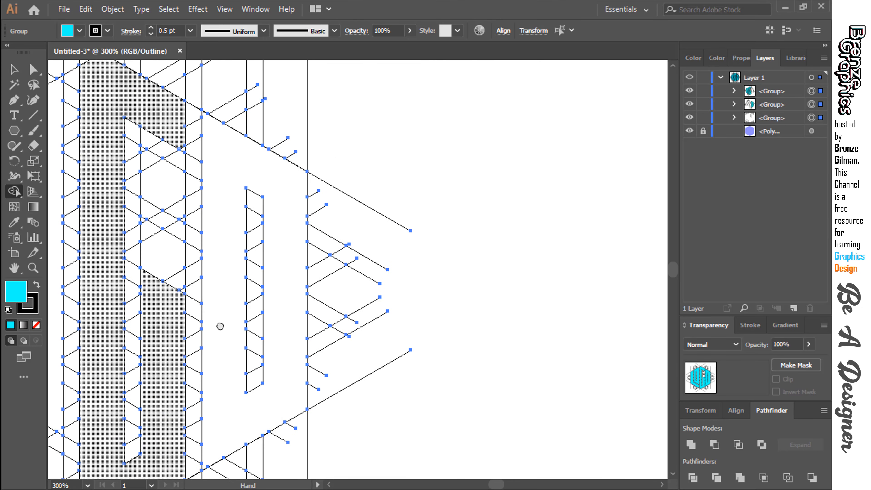
pyautogui.moveTo(260, 192); pyautogui.dragTo(372, 235)
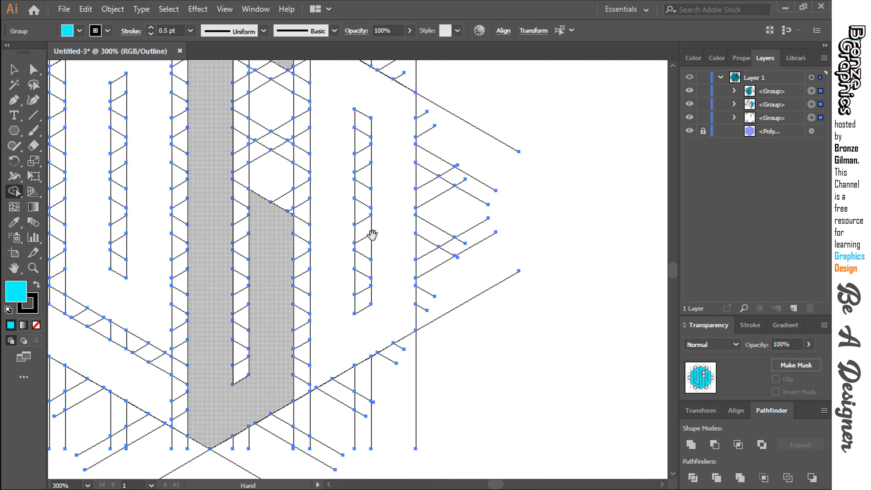
pyautogui.moveTo(328, 329); pyautogui.dragTo(397, 345)
pyautogui.hotkey('ctrl', 'y')
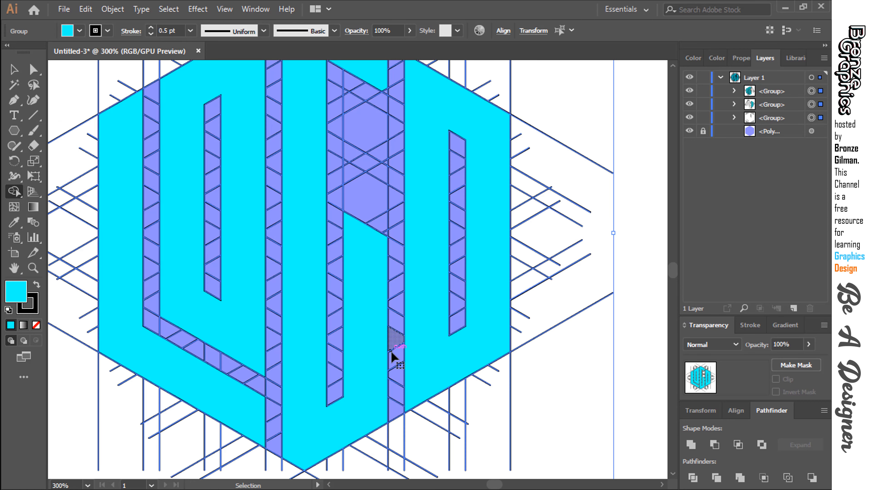
# Deselect the line groups and toggle the visibility of the hexagon guide to check the design without it.
pyautogui.hotkey('ctrl', '-')
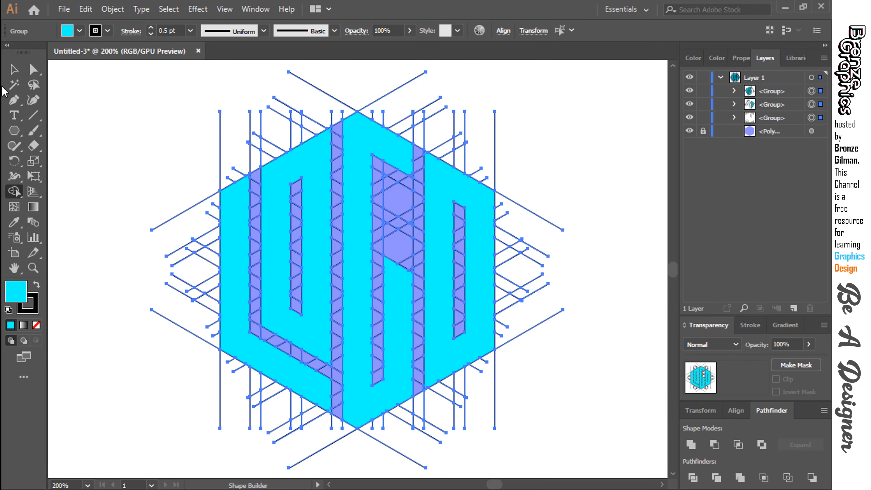
pyautogui.click(14, 69)
pyautogui.click(80, 132)
pyautogui.click(690, 131)
pyautogui.click(689, 131)
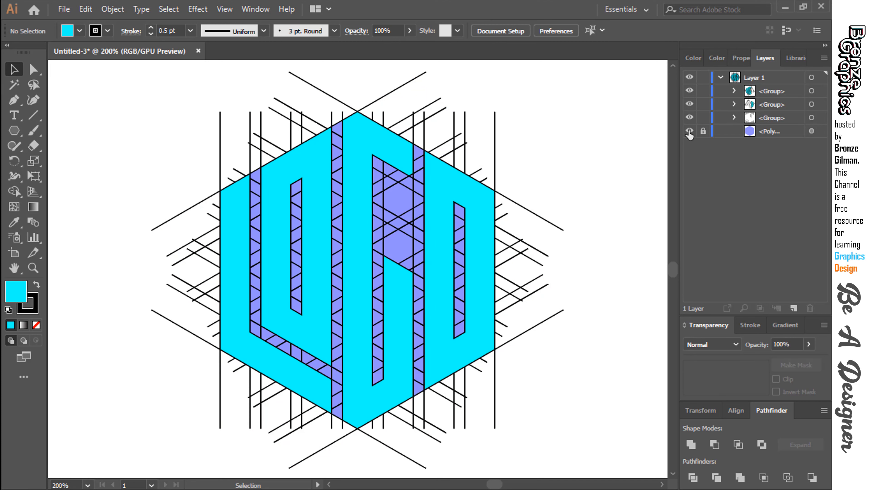
pyautogui.click(690, 130)
pyautogui.click(689, 131)
# Ungroup the right-hand cyan D shape until it is separated from the line groups.
pyautogui.click(442, 366)
pyautogui.rightClick(442, 368)
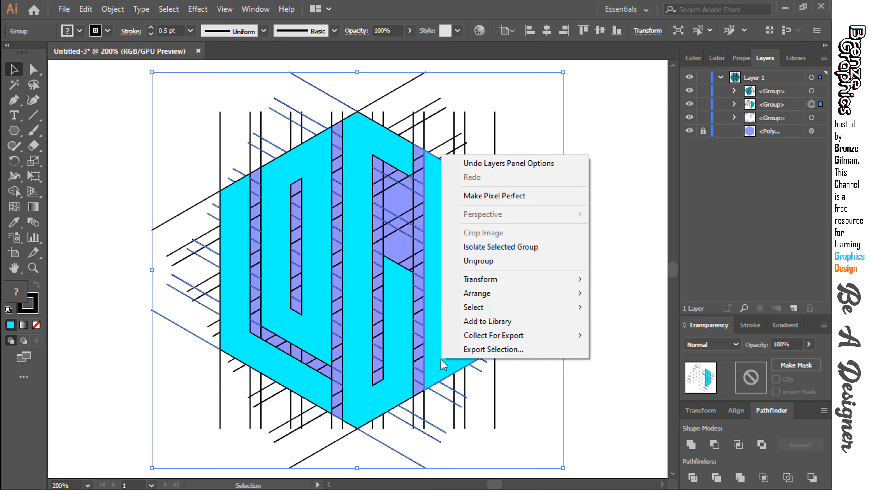
pyautogui.click(480, 262)
pyautogui.click(453, 361)
pyautogui.rightClick(450, 361)
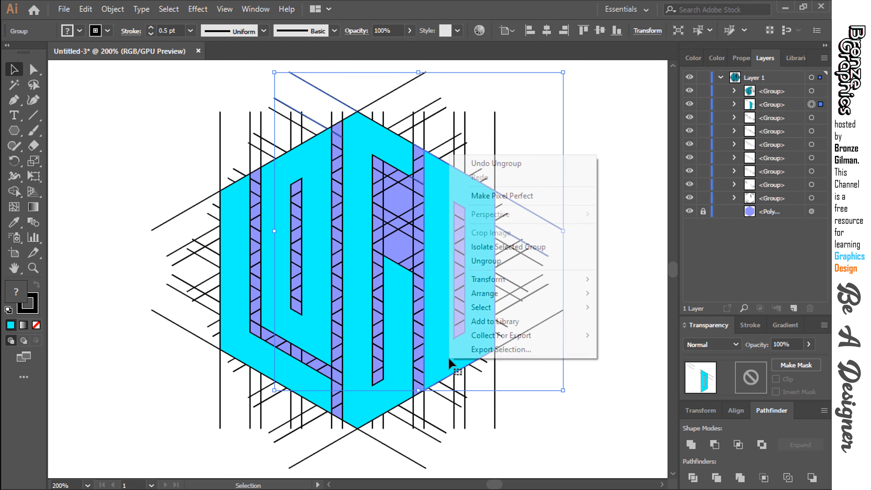
pyautogui.click(634, 270)
pyautogui.click(475, 319)
pyautogui.rightClick(477, 321)
pyautogui.click(509, 224)
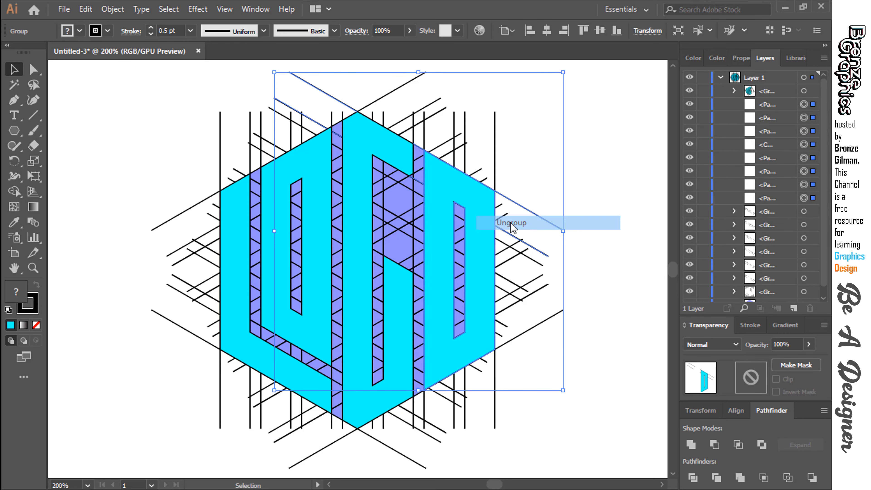
pyautogui.click(603, 268)
# Ungroup the line group holding the middle cyan G shape until the G is a separate object.
pyautogui.click(405, 345)
pyautogui.rightClick(393, 342)
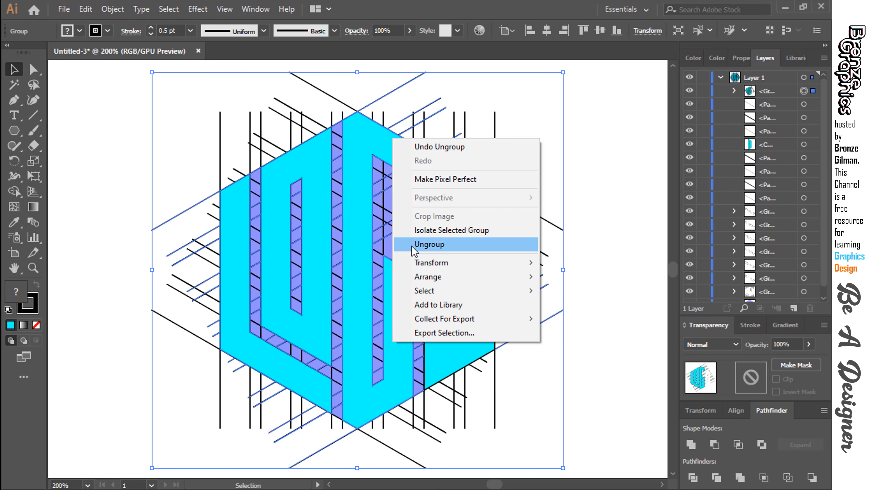
pyautogui.click(418, 248)
pyautogui.click(401, 340)
pyautogui.rightClick(402, 341)
pyautogui.click(432, 243)
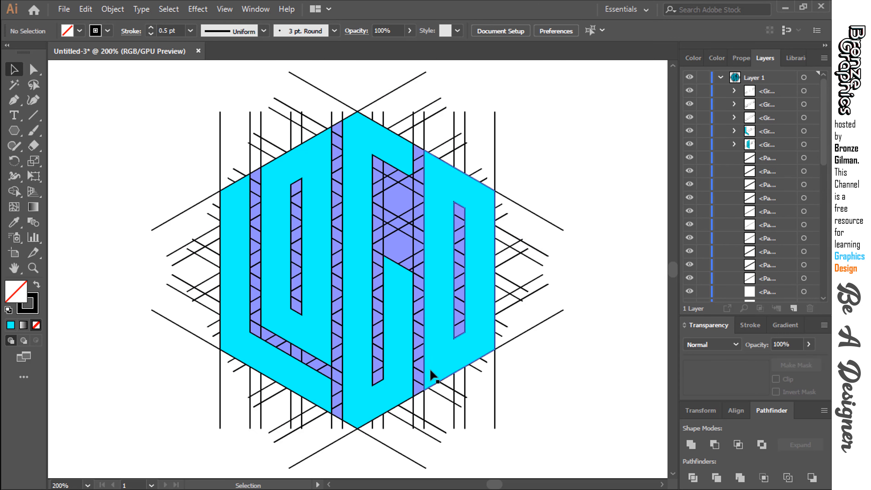
pyautogui.click(338, 343)
# Ungroup the cyan O shape left of the G from its lines and deselect it.
pyautogui.click(310, 321)
pyautogui.rightClick(309, 321)
pyautogui.click(336, 221)
pyautogui.click(187, 283)
pyautogui.click(270, 317)
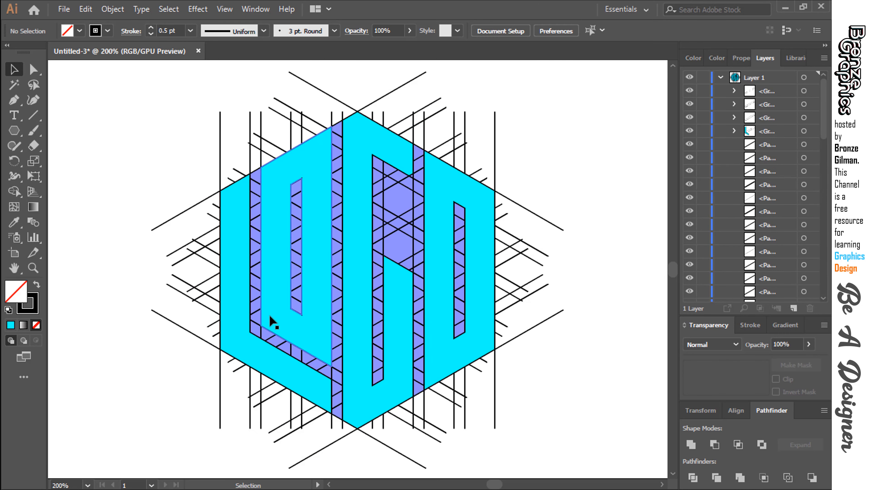
pyautogui.rightClick(270, 316)
pyautogui.click(151, 340)
# Ungroup the far-left cyan L shape from its lines and clear the selection.
pyautogui.click(232, 351)
pyautogui.rightClick(234, 350)
pyautogui.click(270, 250)
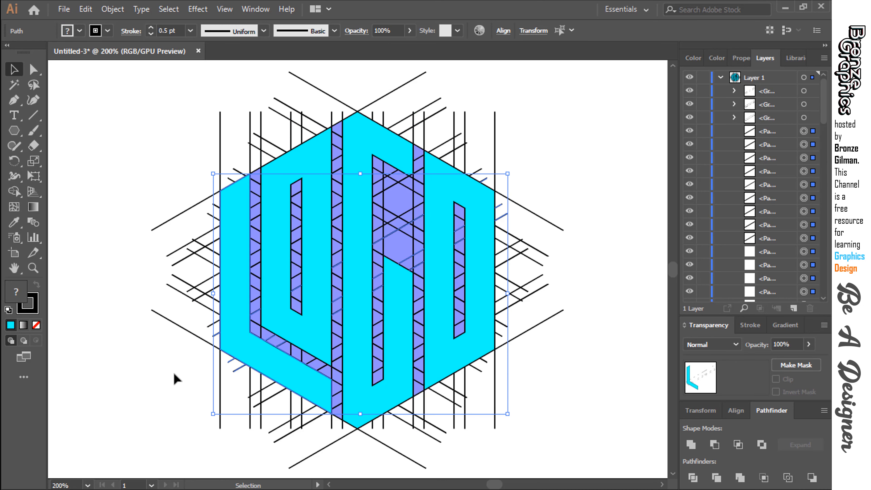
pyautogui.click(173, 372)
# Select the four cyan letter shapes, move them to the right of the line construction and scale them down proportionally.
pyautogui.click(246, 347)
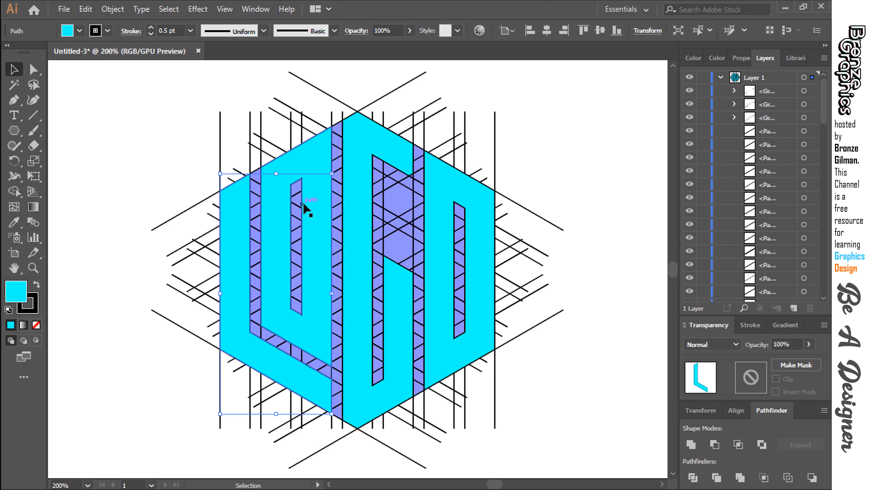
pyautogui.keyDown('shift'); pyautogui.click(315, 158); pyautogui.keyUp('shift')
pyautogui.keyDown('shift'); pyautogui.click(361, 160); pyautogui.keyUp('shift')
pyautogui.keyDown('shift'); pyautogui.click(469, 195); pyautogui.keyUp('shift')
pyautogui.hotkey('ctrl', '-')
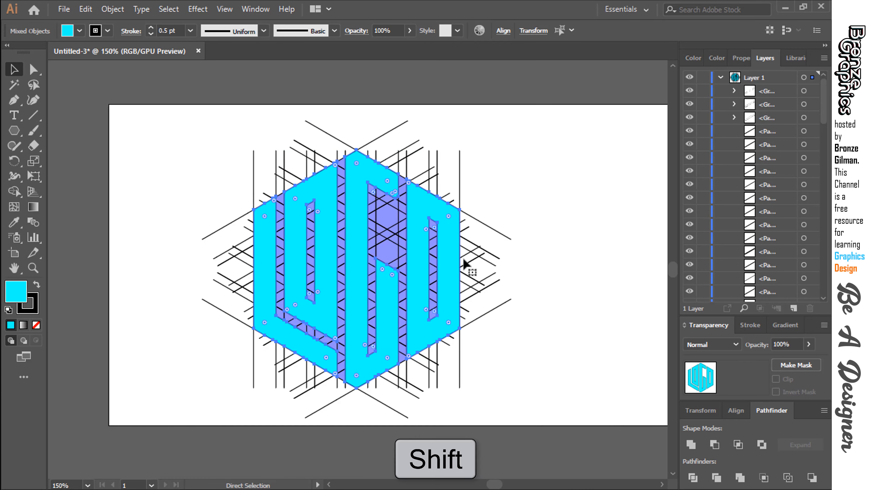
pyautogui.moveTo(459, 258); pyautogui.dragTo(317, 265)
pyautogui.moveTo(305, 296); pyautogui.dragTo(576, 296)
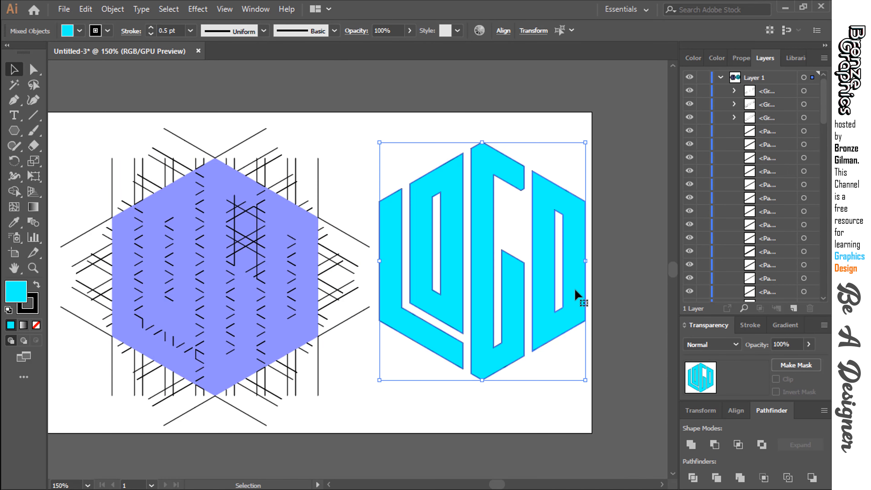
pyautogui.moveTo(588, 383); pyautogui.dragTo(552, 341)
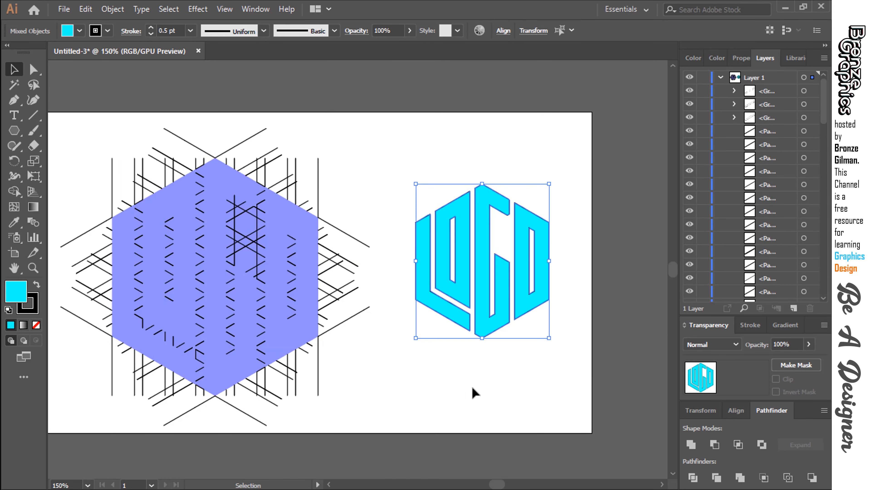
pyautogui.click(472, 388)
# Delete all leftover construction lines and the purple hexagon guide.
pyautogui.moveTo(236, 319); pyautogui.dragTo(304, 306)
pyautogui.moveTo(255, 276); pyautogui.dragTo(444, 411)
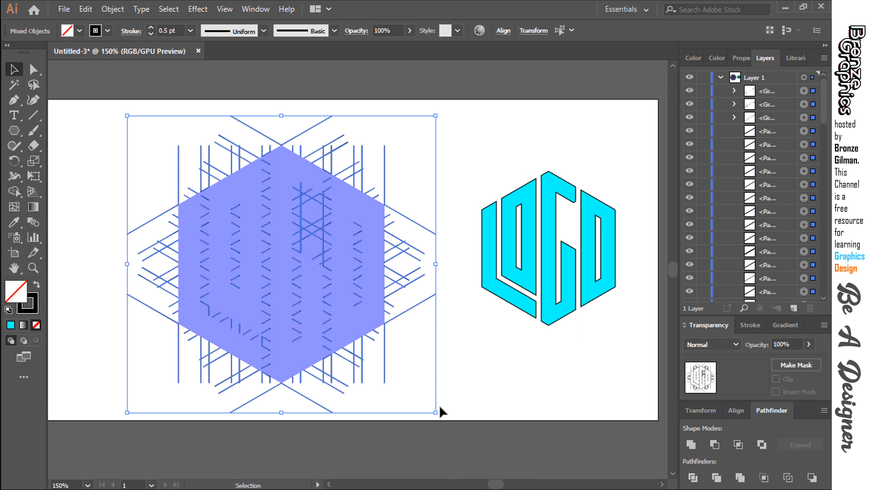
pyautogui.press('Delete')
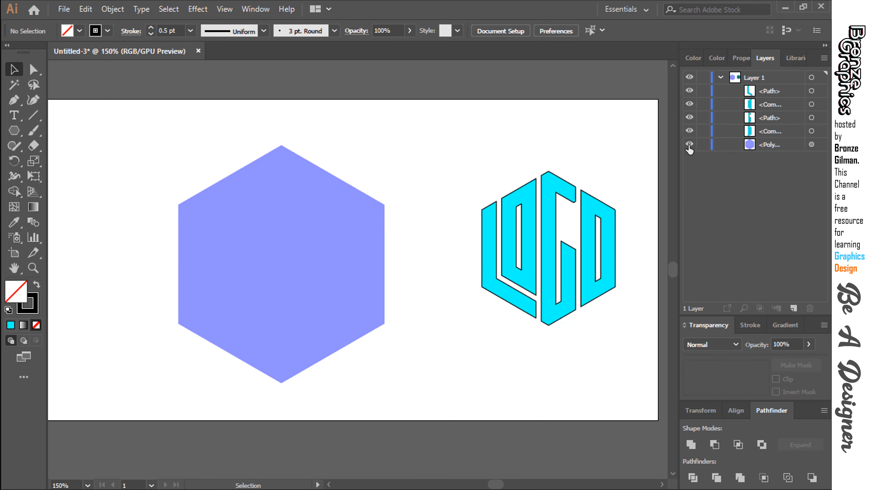
pyautogui.click(812, 145)
pyautogui.press('Delete')
# Move the cyan LOGO letters to the middle of the artboard and remove their black stroke.
pyautogui.moveTo(442, 166); pyautogui.dragTo(637, 365)
pyautogui.moveTo(568, 307); pyautogui.dragTo(333, 307)
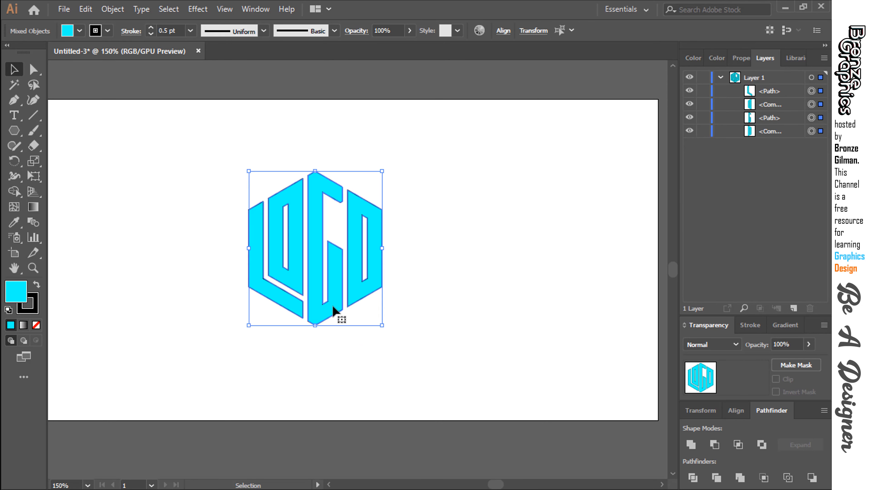
pyautogui.hotkey('ctrl', '+')
pyautogui.hotkey('ctrl', '+')
pyautogui.click(34, 311)
pyautogui.click(36, 325)
pyautogui.click(204, 375)
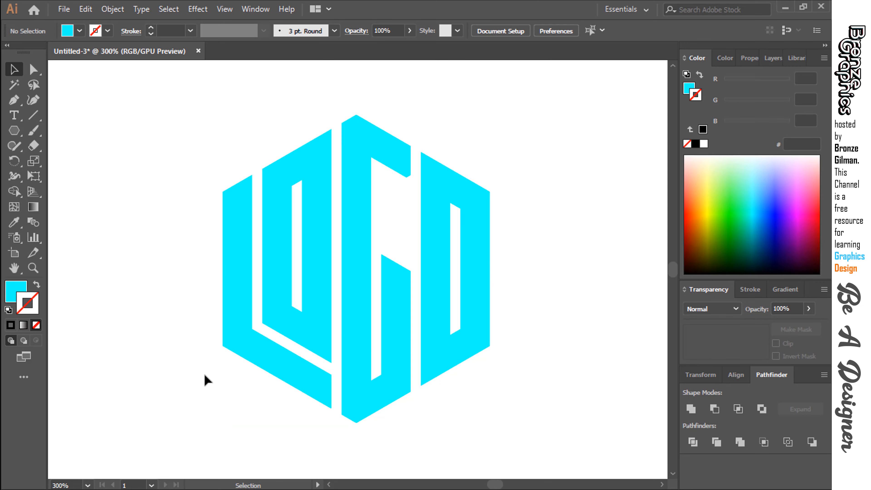
# Fill all four LOGO letters with the near-black swatch (#1a1a1a) and deselect them.
pyautogui.moveTo(180, 95); pyautogui.dragTo(571, 420)
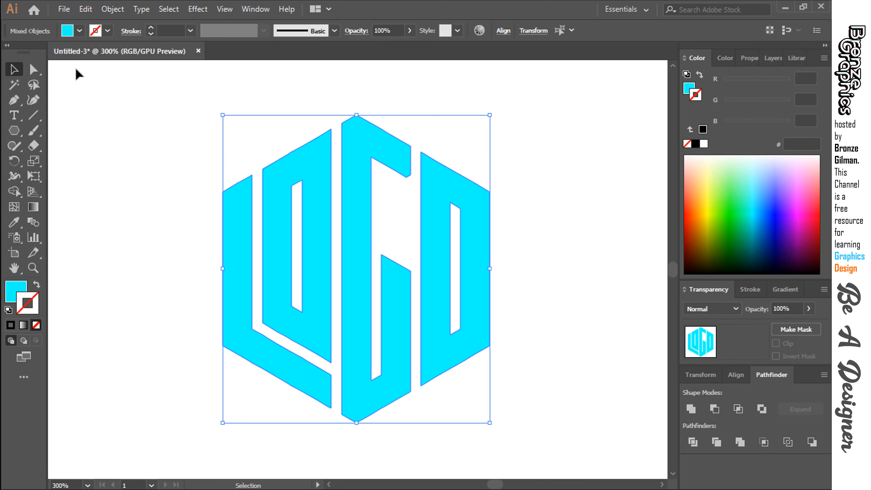
pyautogui.click(80, 31)
pyautogui.click(27, 101)
pyautogui.click(36, 101)
pyautogui.click(44, 100)
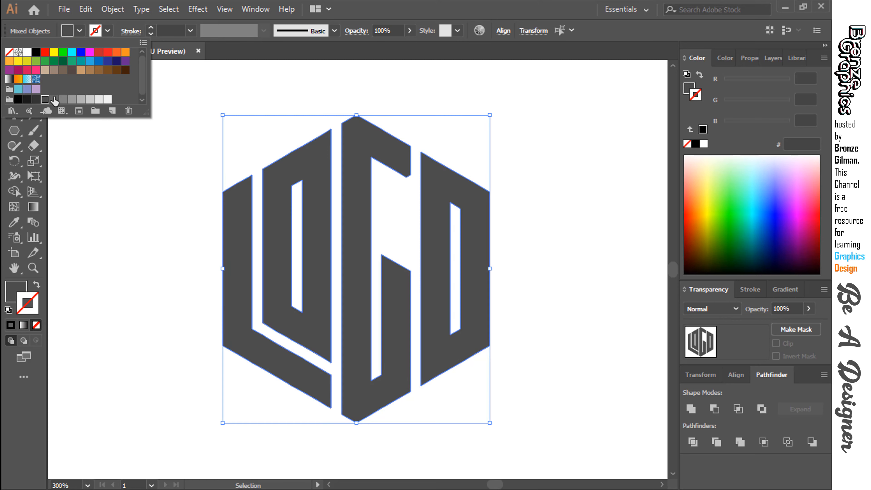
pyautogui.click(27, 100)
pyautogui.click(82, 218)
pyautogui.click(85, 223)
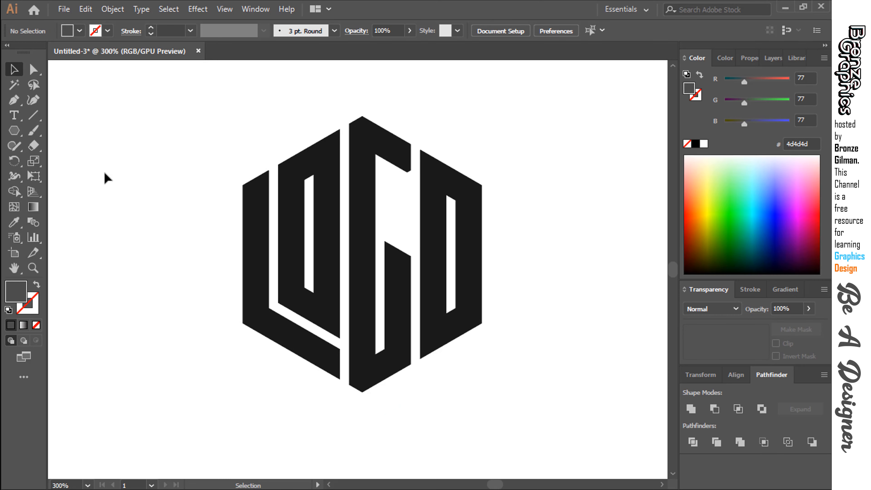
# Create a six-sided polygon with a 13.695 mm radius near the upper left of the LOGO letters.
pyautogui.hotkey('ctrl', '-')
pyautogui.moveTo(103, 175); pyautogui.dragTo(76, 149)
pyautogui.click(165, 155)
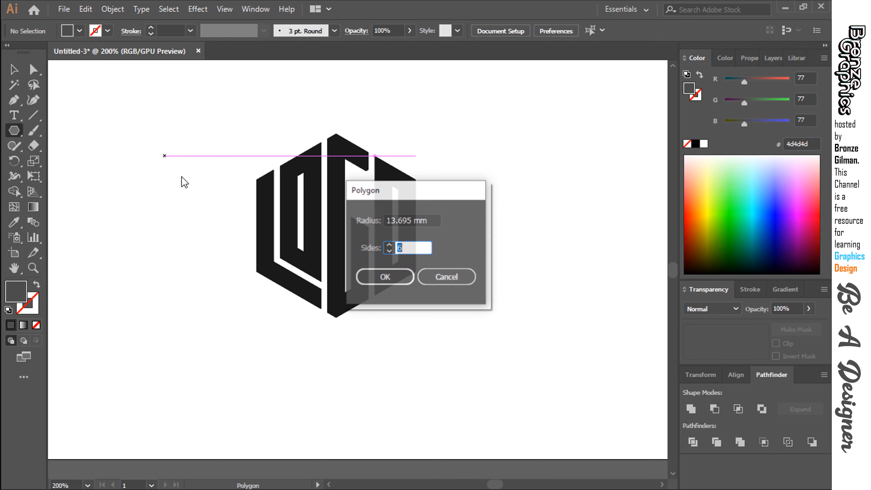
pyautogui.click(379, 221)
pyautogui.press('v')
pyautogui.moveTo(228, 209); pyautogui.dragTo(208, 222)
pyautogui.moveTo(183, 185); pyautogui.dragTo(250, 186)
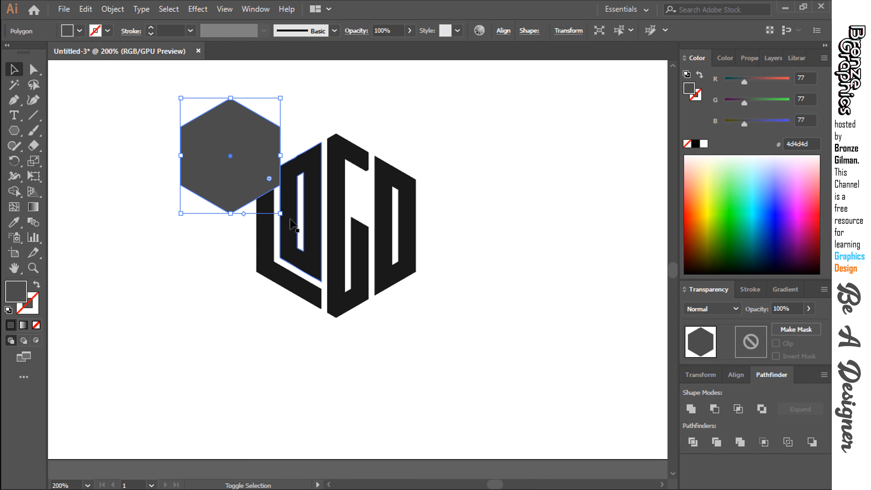
# Enlarge the hexagon proportionally until it is somewhat bigger than the lettering, then move it partly off the letters to the left.
pyautogui.moveTo(281, 214); pyautogui.dragTo(364, 309)
pyautogui.moveTo(275, 249); pyautogui.dragTo(337, 267)
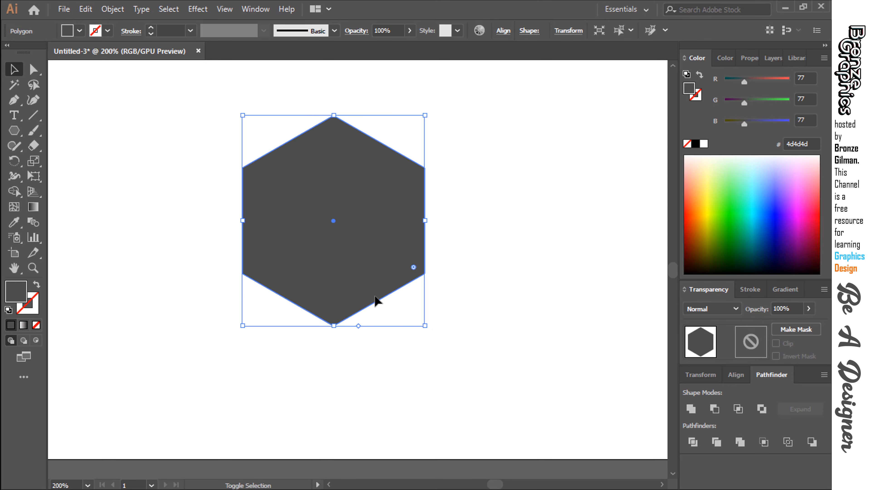
pyautogui.moveTo(424, 326); pyautogui.dragTo(445, 334)
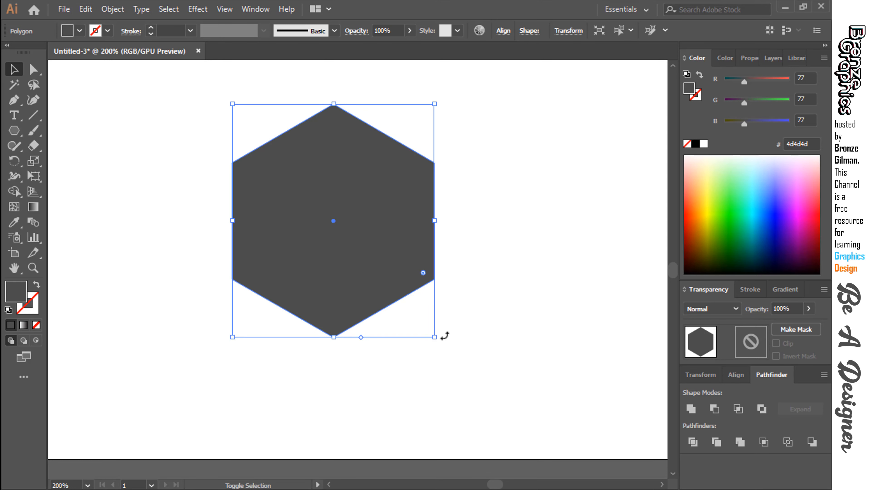
pyautogui.click(446, 335)
pyautogui.moveTo(391, 274); pyautogui.dragTo(266, 271)
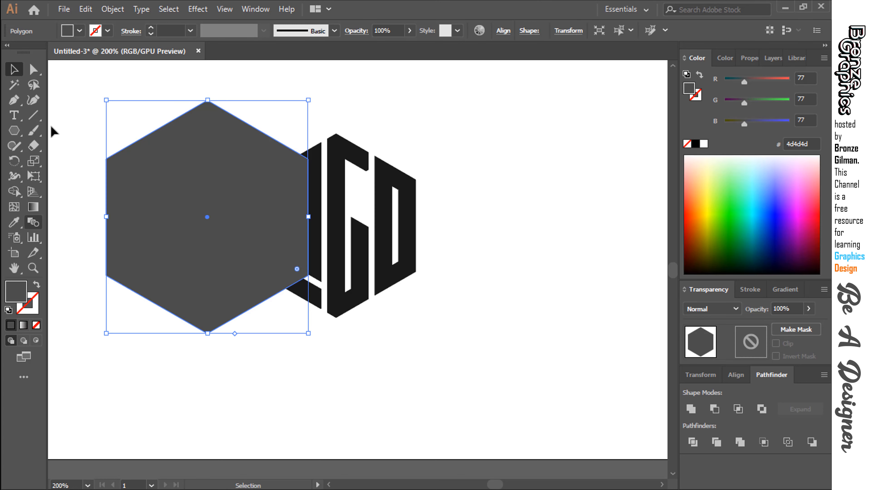
# Fill the hexagon with the light gray swatch (#b3b3b3).
pyautogui.click(79, 32)
pyautogui.click(80, 99)
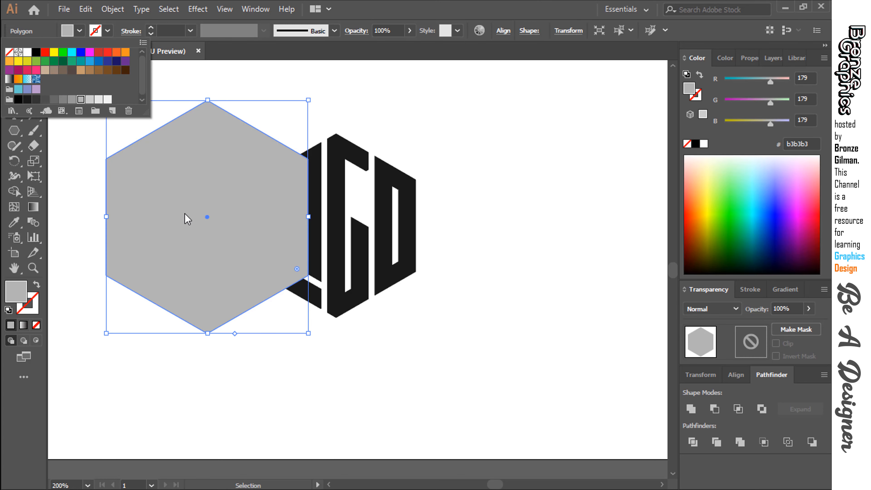
pyautogui.click(188, 219)
# Align the hexagon and the LOGO letters to each other's horizontal and vertical centers.
pyautogui.click(506, 215)
pyautogui.moveTo(507, 215); pyautogui.dragTo(254, 236)
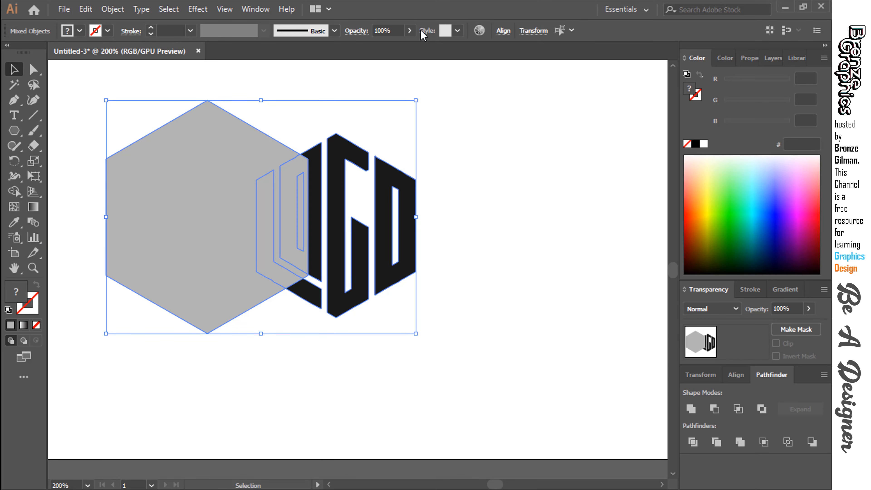
pyautogui.click(503, 31)
pyautogui.click(407, 70)
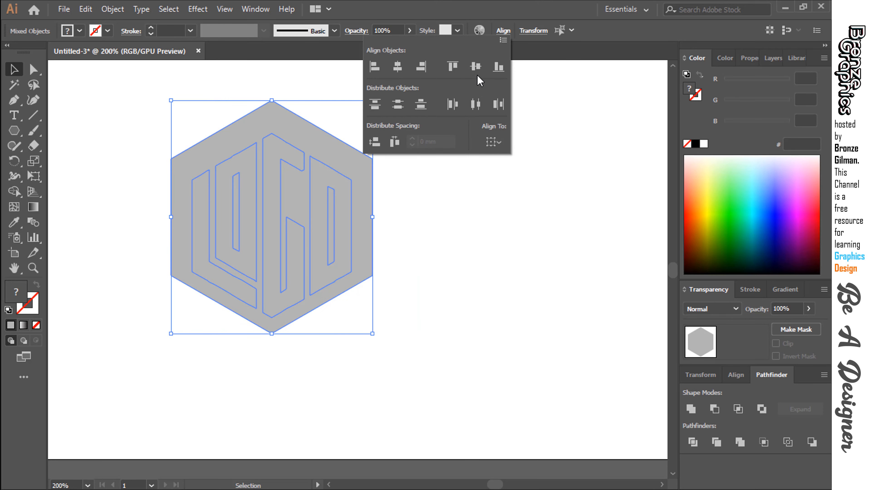
pyautogui.click(476, 66)
# Send the gray hexagon behind the LOGO letters and deselect it.
pyautogui.click(320, 161)
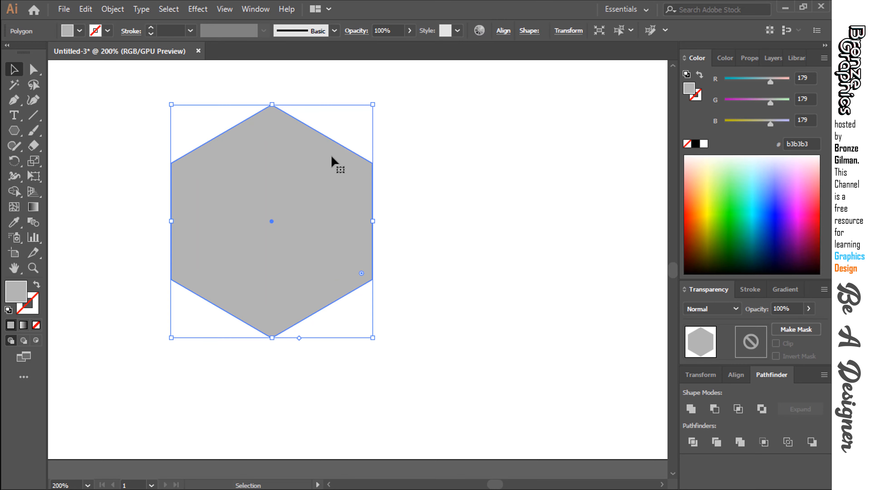
pyautogui.hotkey('ctrl', 'shift', '[')
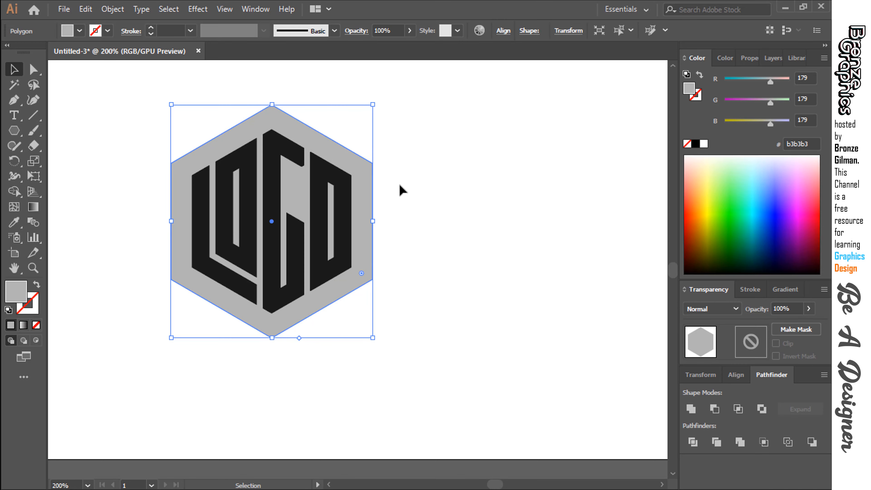
pyautogui.click(413, 191)
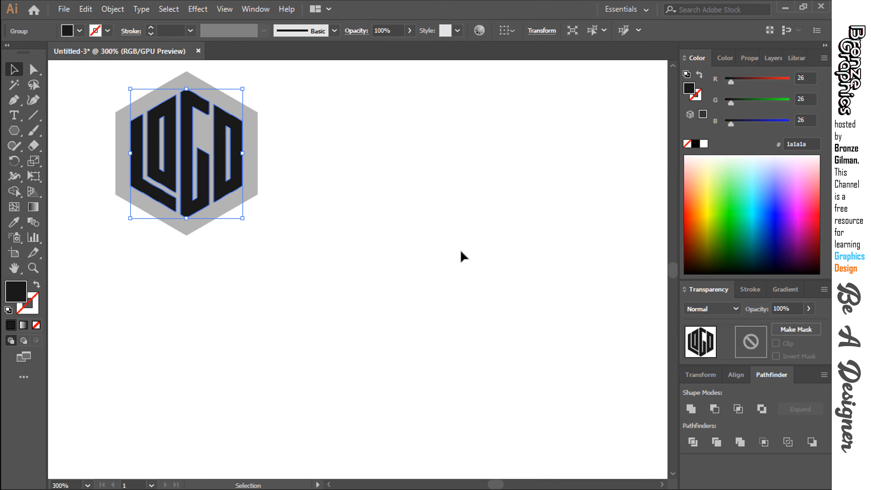
pyautogui.click(462, 255)
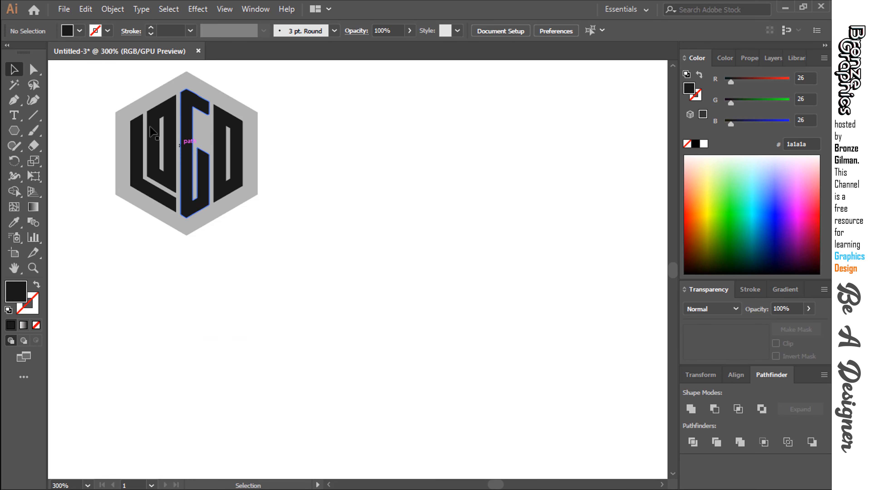
# Duplicate the hexagonal LOGO badge to the right side of the artboard and deselect the copy.
pyautogui.moveTo(87, 88); pyautogui.dragTo(286, 245)
pyautogui.moveTo(209, 192); pyautogui.dragTo(470, 208)
pyautogui.click(343, 292)
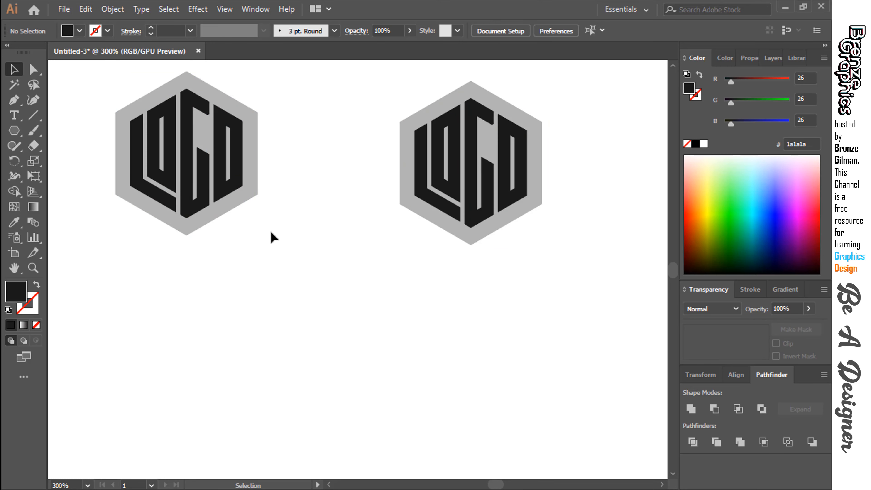
# Delete the letters from the left badge and place a copy of its gray hexagon lower down to the right.
pyautogui.moveTo(227, 207); pyautogui.dragTo(233, 199)
pyautogui.press('Delete')
pyautogui.click(207, 205)
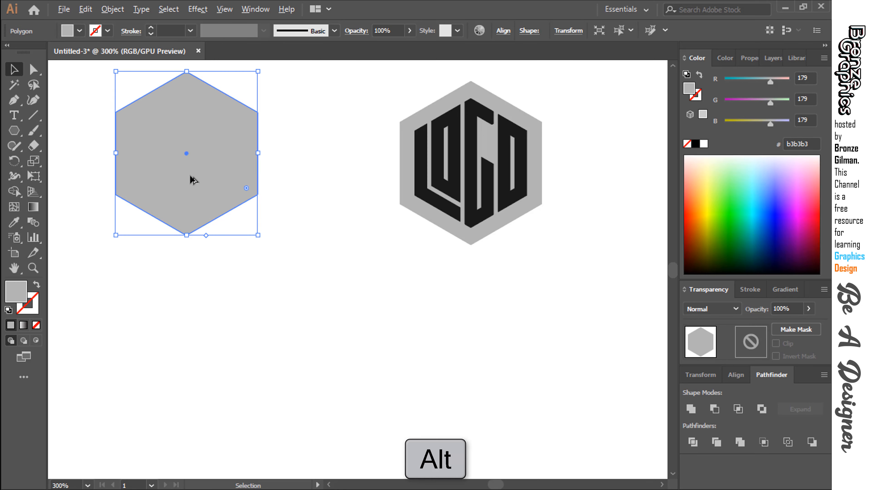
pyautogui.moveTo(191, 179); pyautogui.dragTo(376, 417)
# Select both gray hexagons and make a blend between them.
pyautogui.keyDown('shift'); pyautogui.click(210, 188); pyautogui.keyUp('shift')
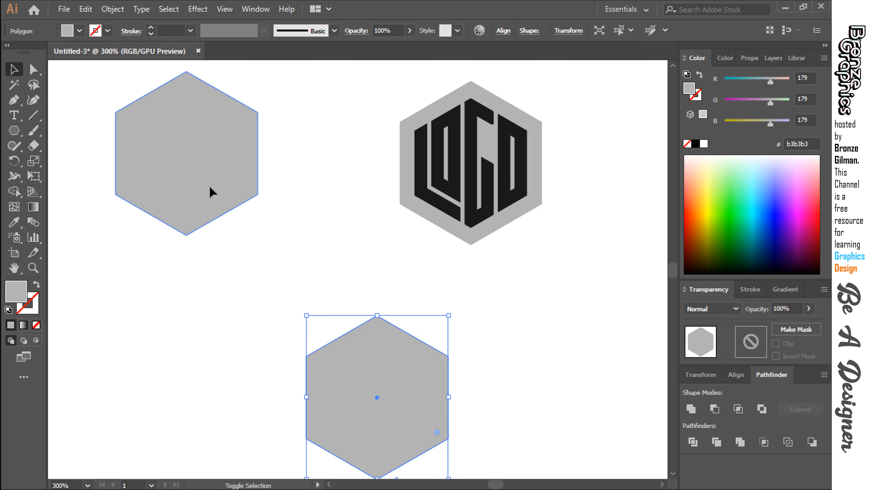
pyautogui.click(112, 8)
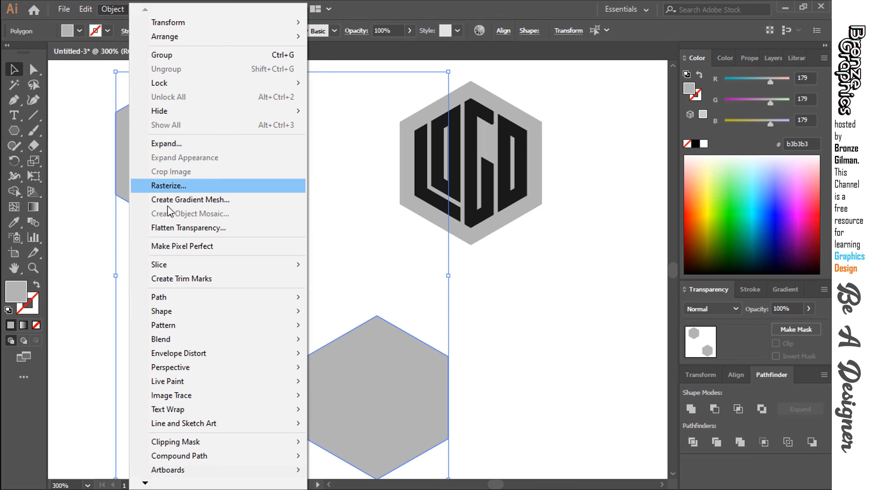
pyautogui.moveTo(249, 340)
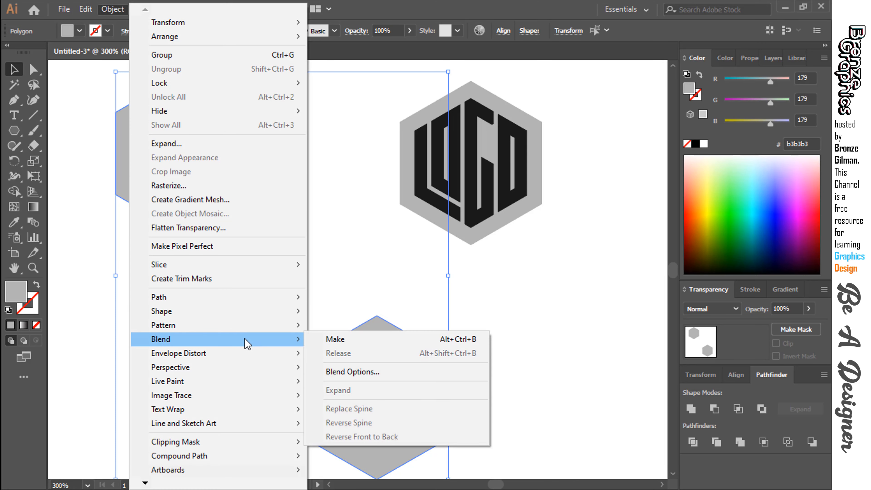
pyautogui.click(323, 340)
# Set the hexagon blend's spacing to 200 specified steps with preview enabled, and deselect it.
pyautogui.click(112, 9)
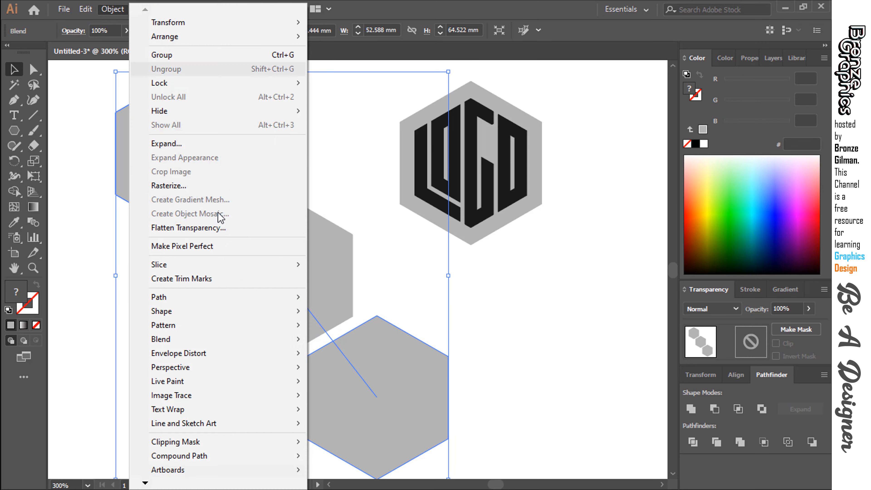
pyautogui.moveTo(227, 340)
pyautogui.click(364, 372)
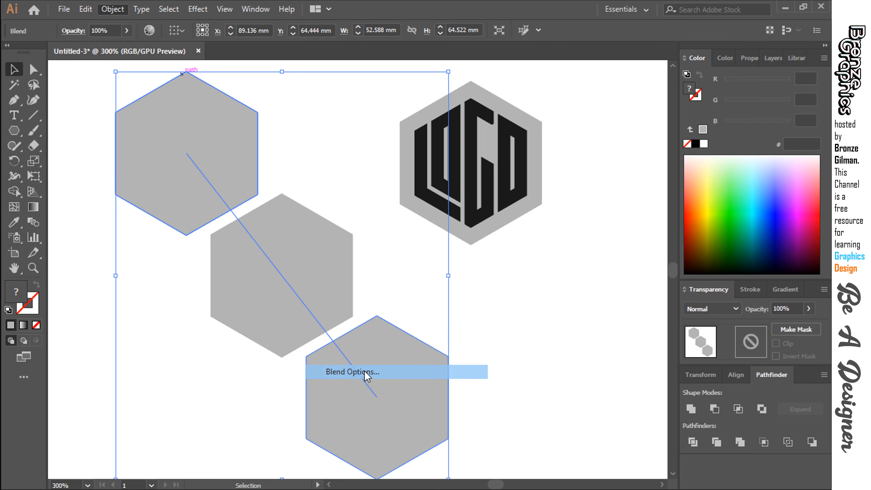
pyautogui.click(609, 151)
pyautogui.click(561, 181)
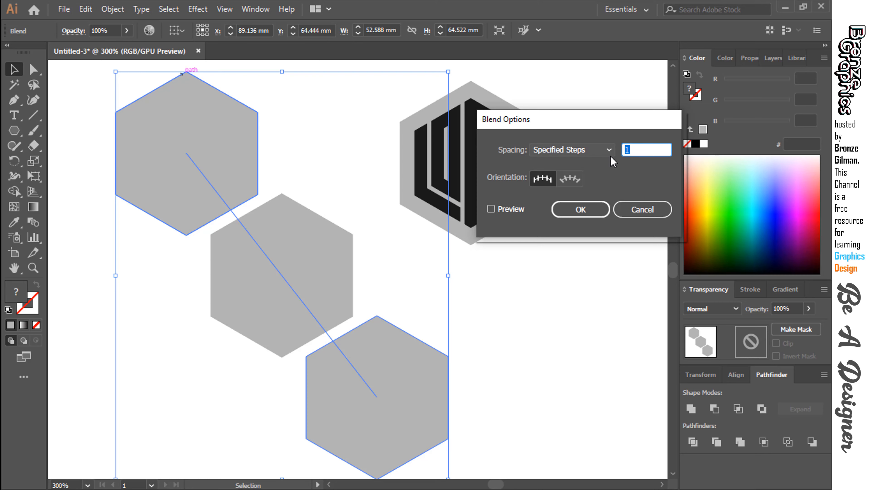
pyautogui.write('200')
pyautogui.click(491, 209)
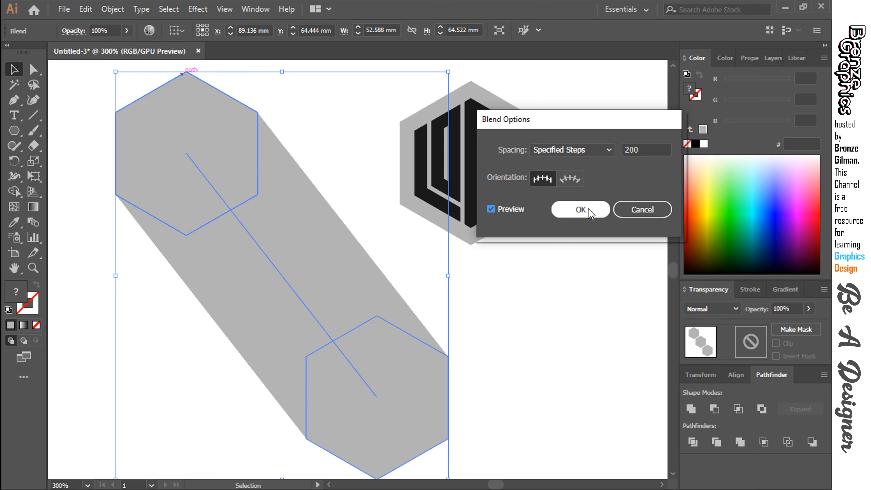
pyautogui.click(583, 210)
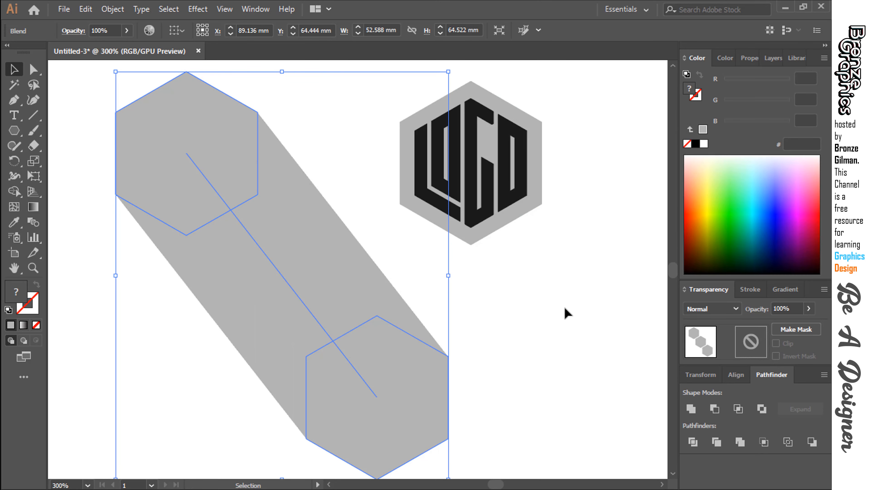
pyautogui.click(569, 269)
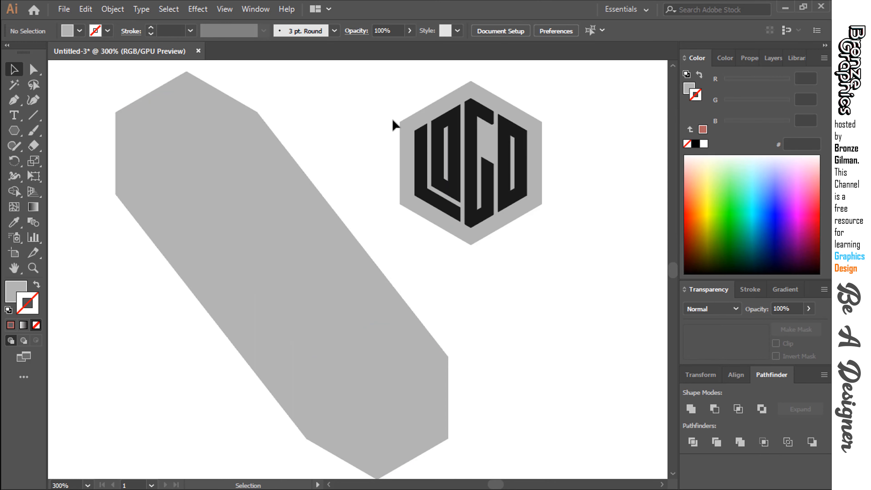
# Move the whole LOGO badge onto the hexagon at the upper-left end of the blend and deselect it.
pyautogui.moveTo(387, 80); pyautogui.dragTo(580, 253)
pyautogui.moveTo(512, 199); pyautogui.dragTo(202, 192)
pyautogui.click(457, 277)
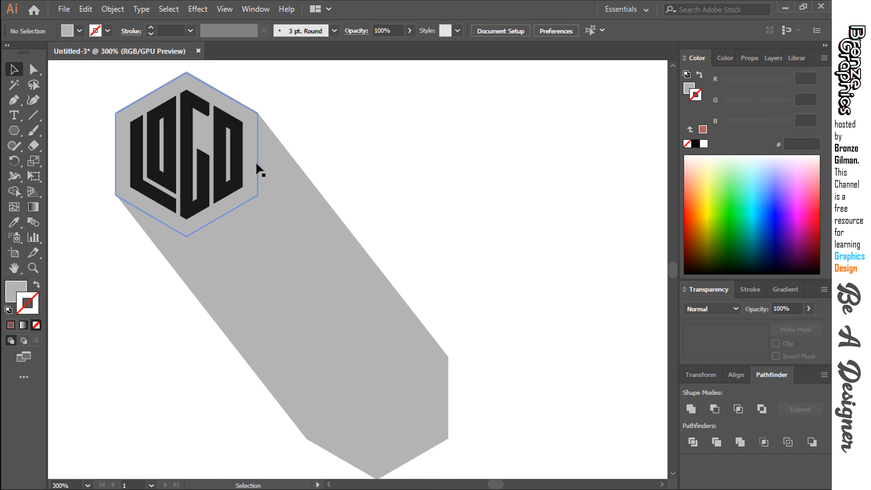
# Fill the badge's gray hexagon with a near-black swatch and deselect it.
pyautogui.click(258, 170)
pyautogui.click(79, 31)
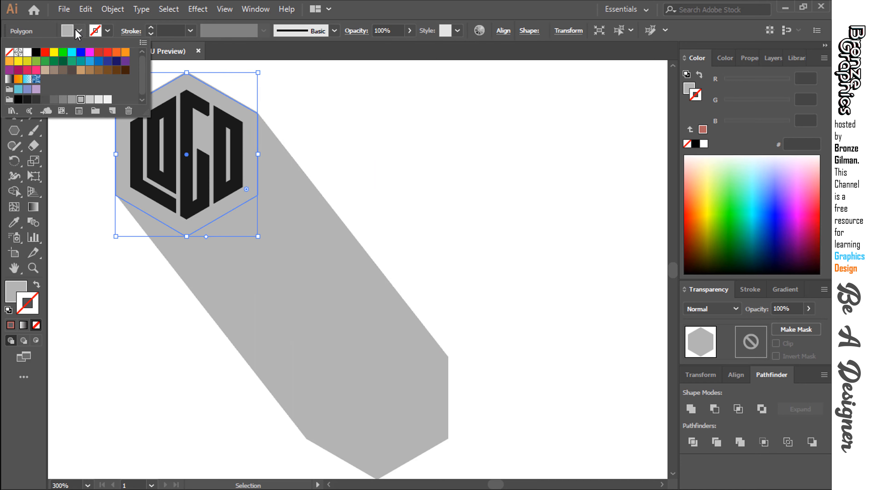
pyautogui.click(37, 101)
pyautogui.click(361, 140)
pyautogui.click(361, 140)
# Recolor the LOGO letters with the light gray sampled from the blend and deselect them.
pyautogui.click(237, 148)
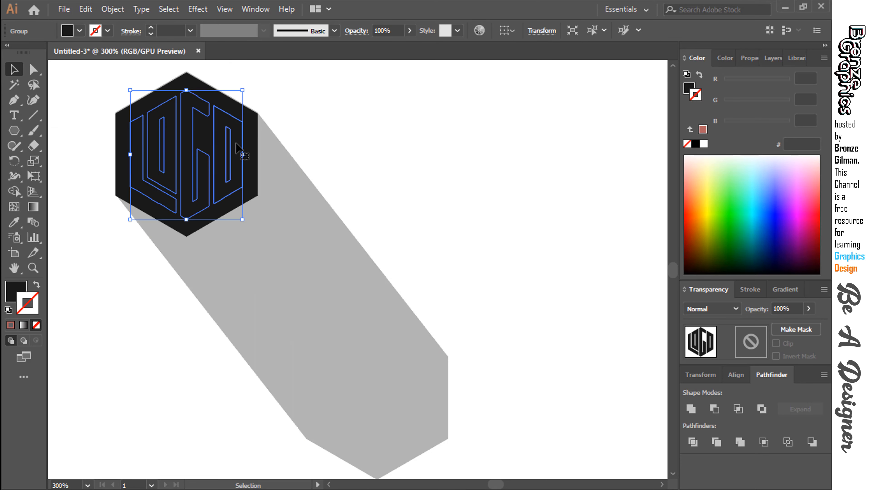
pyautogui.click(91, 33)
pyautogui.click(14, 222)
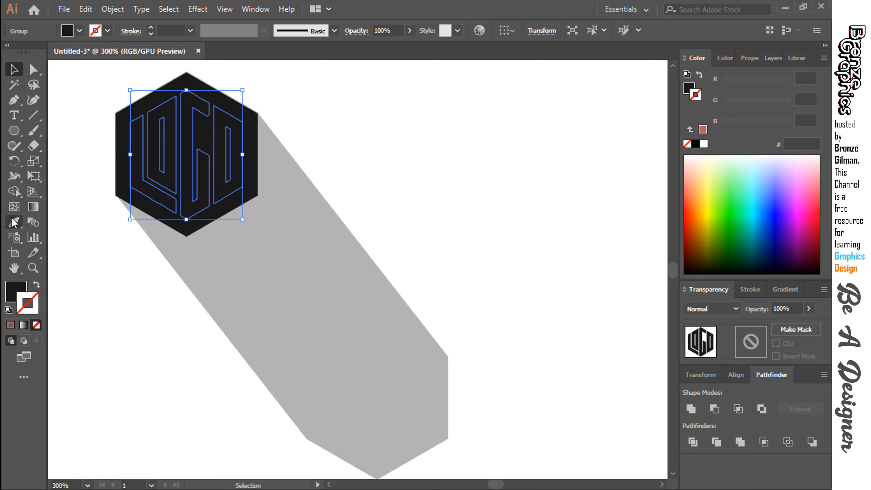
pyautogui.click(348, 233)
pyautogui.press('v')
pyautogui.click(501, 184)
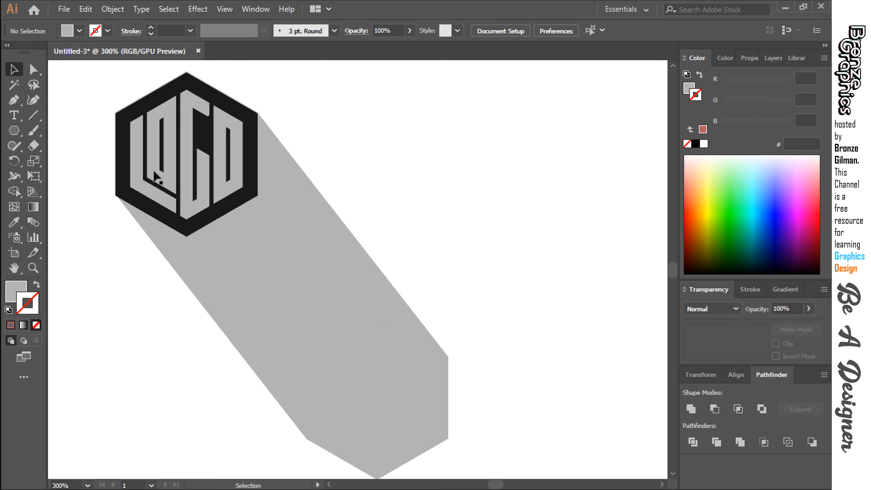
# Draw a separate near-black hexagon with the Polygon tool above and to the left of the LOGO badge.
pyautogui.moveTo(92, 132); pyautogui.dragTo(161, 168)
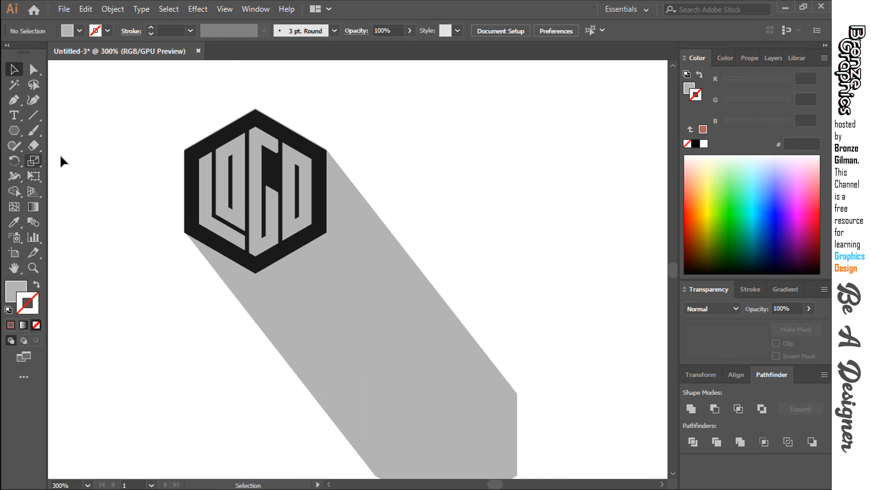
pyautogui.click(188, 148)
pyautogui.click(520, 249)
pyautogui.moveTo(523, 253); pyautogui.dragTo(545, 274)
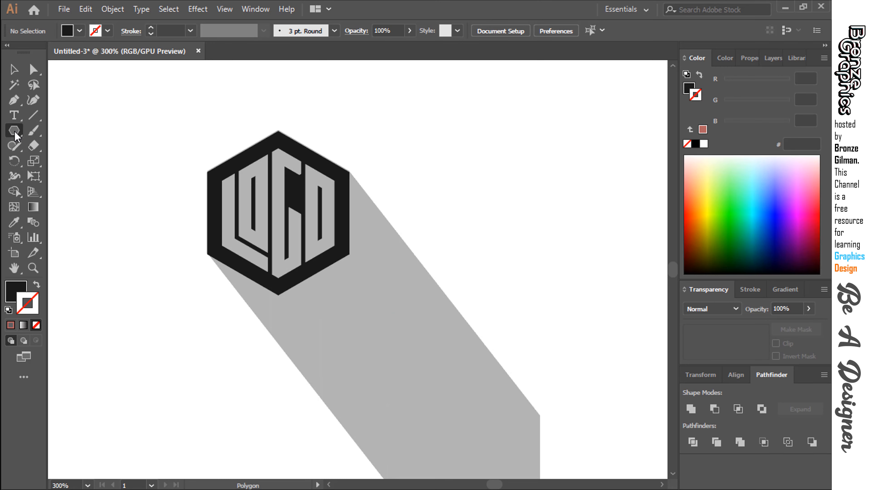
pyautogui.moveTo(15, 132); pyautogui.dragTo(76, 179)
pyautogui.moveTo(173, 113)
pyautogui.mouseDown()
pyautogui.moveTo(186, 160)
pyautogui.moveTo(199, 158)
pyautogui.moveTo(44, 192)
pyautogui.moveTo(119, 237)
pyautogui.mouseUp()
pyautogui.press('v')
pyautogui.moveTo(222, 238); pyautogui.dragTo(95, 272)
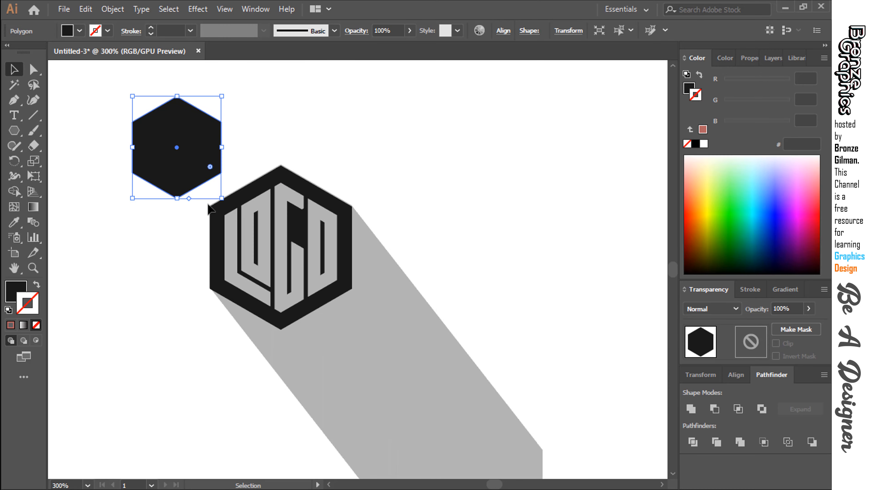
# Center the new hexagon over the LOGO badge and enlarge it until it extends well beyond the badge on all sides.
pyautogui.moveTo(222, 198); pyautogui.dragTo(269, 253)
pyautogui.moveTo(202, 166); pyautogui.dragTo(307, 262)
pyautogui.moveTo(372, 351); pyautogui.dragTo(401, 381)
# Send the large hexagon to the back, behind the blend and the LOGO badge, and deselect it.
pyautogui.click(503, 291)
pyautogui.click(382, 271)
pyautogui.hotkey('ctrl', 'shift', '[')
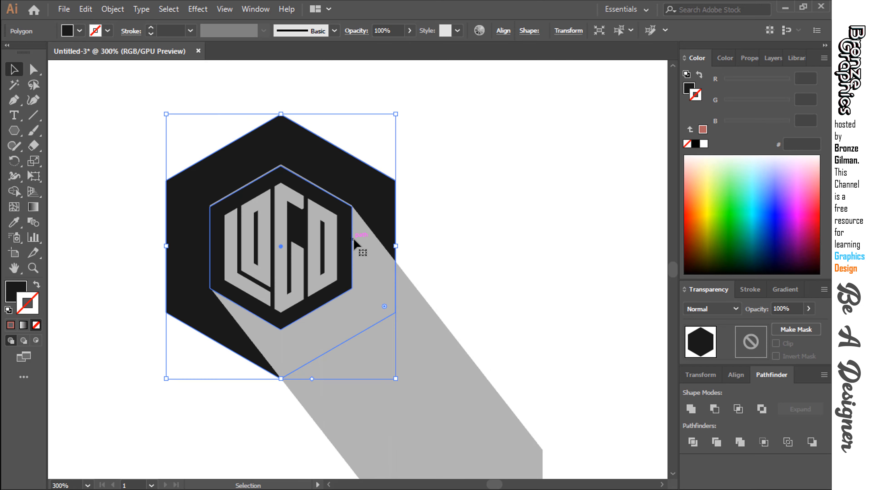
pyautogui.click(481, 215)
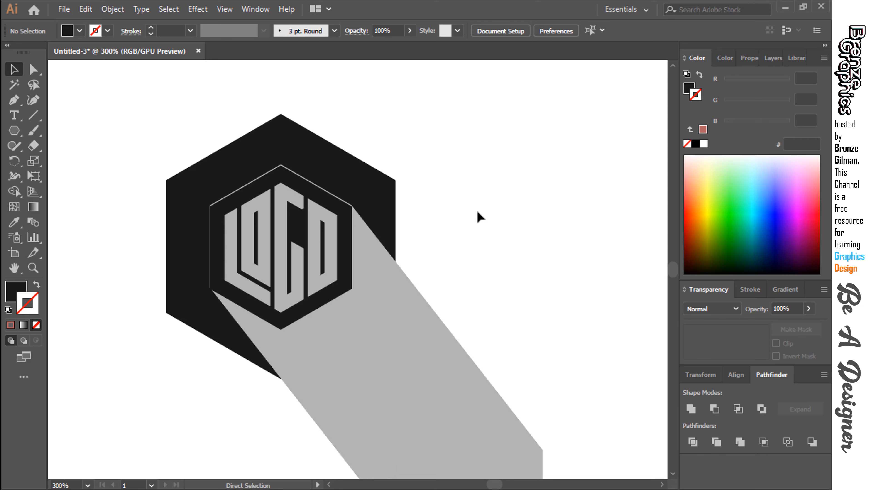
# Try dark and very light gray fills on the large background hexagon, settle on a medium gray, and deselect it.
pyautogui.click(339, 160)
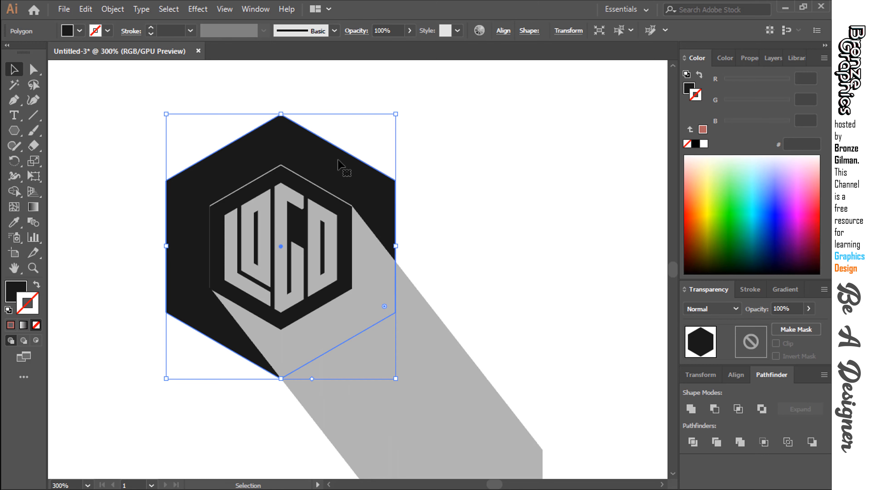
pyautogui.click(80, 31)
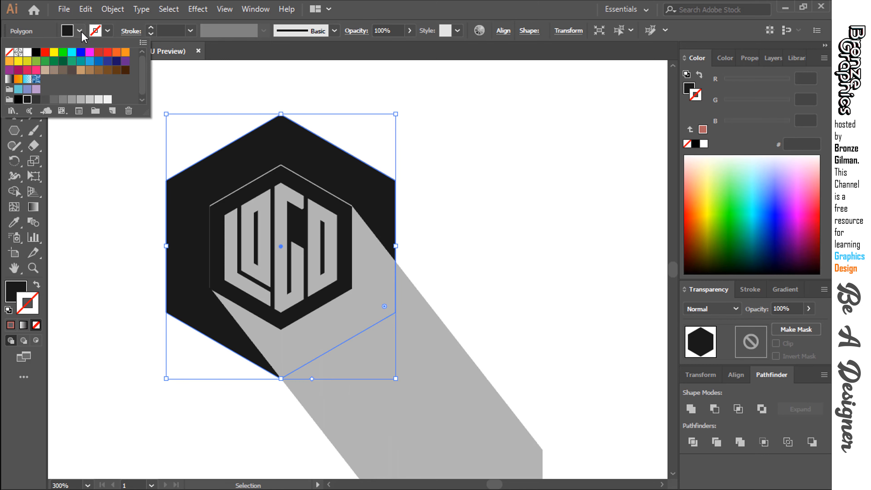
pyautogui.click(53, 99)
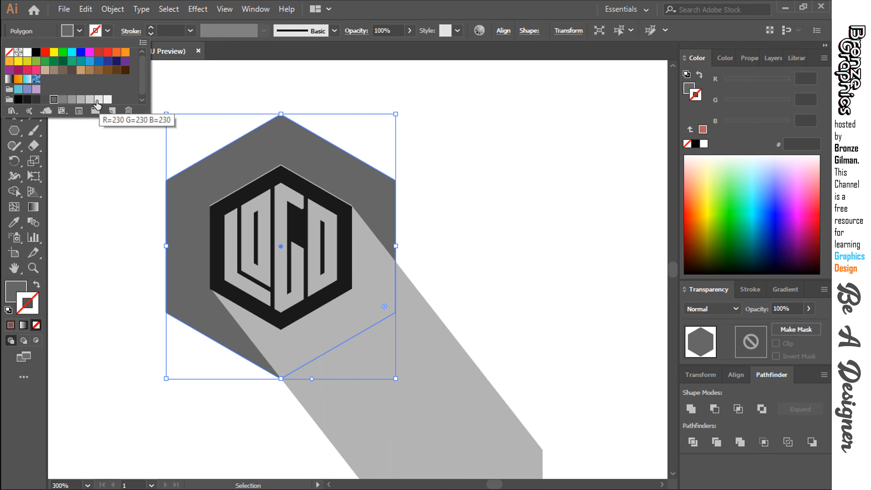
pyautogui.click(98, 100)
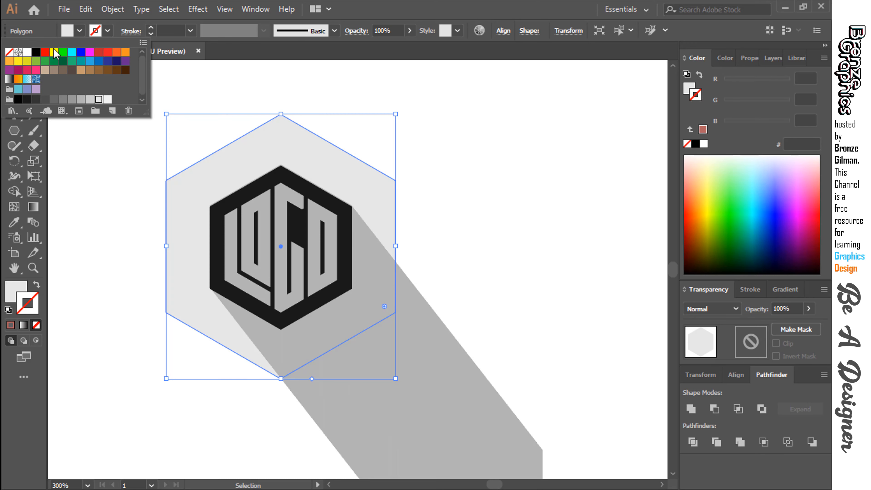
pyautogui.click(71, 101)
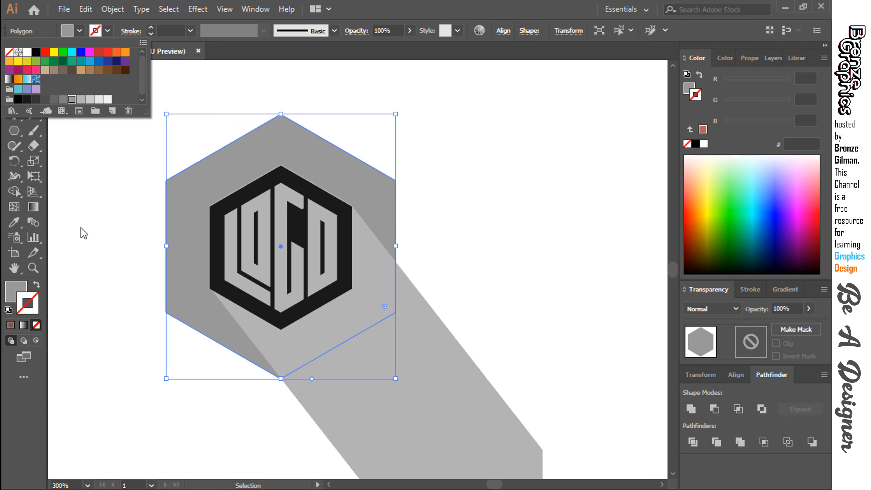
pyautogui.click(434, 228)
# Nudge the badge's near-black hexagon slightly upward to cover the gray sliver along its upper edges, and deselect it.
pyautogui.hotkey('ctrl', '+')
pyautogui.press('space')
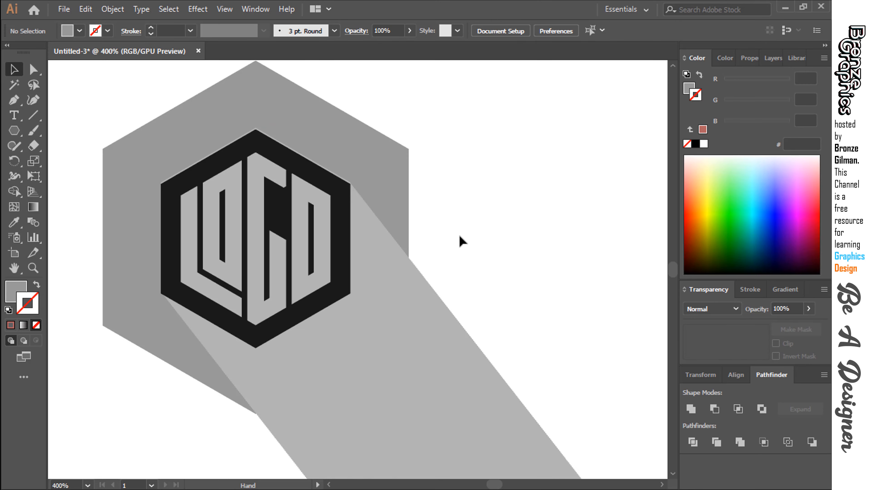
pyautogui.moveTo(432, 260); pyautogui.dragTo(449, 263)
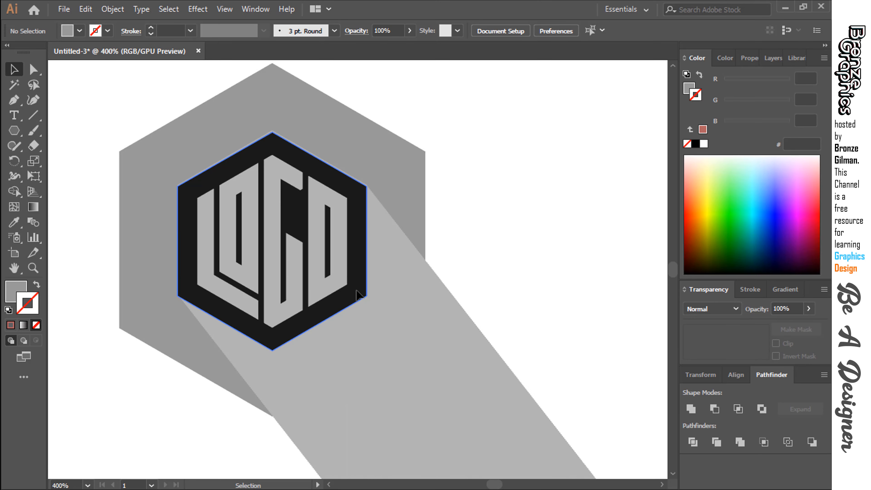
pyautogui.click(357, 294)
pyautogui.click(525, 281)
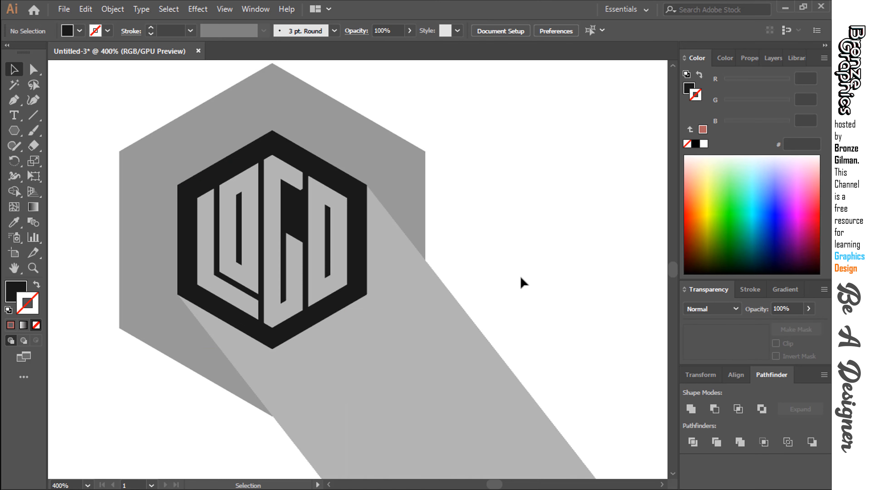
pyautogui.hotkey('ctrl', '-')
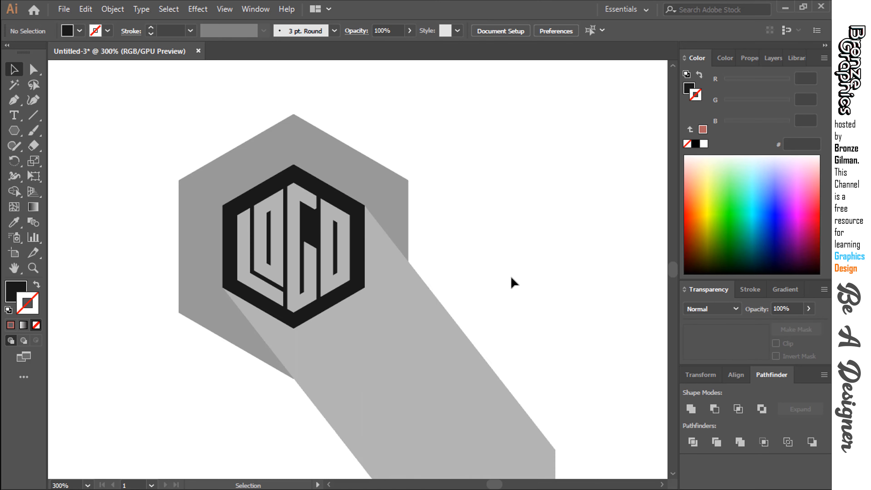
# Isolate the hexagon blend and apply a black stroke to it.
pyautogui.click(389, 352)
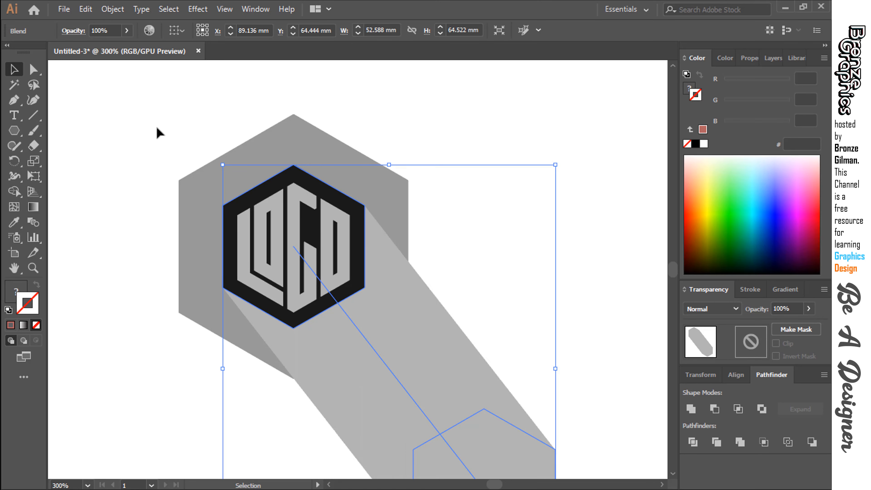
pyautogui.doubleClick(349, 364)
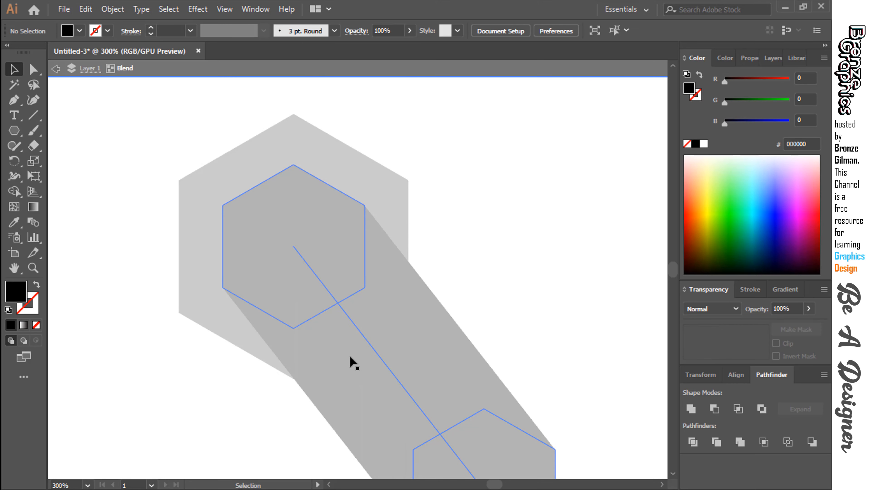
pyautogui.click(353, 363)
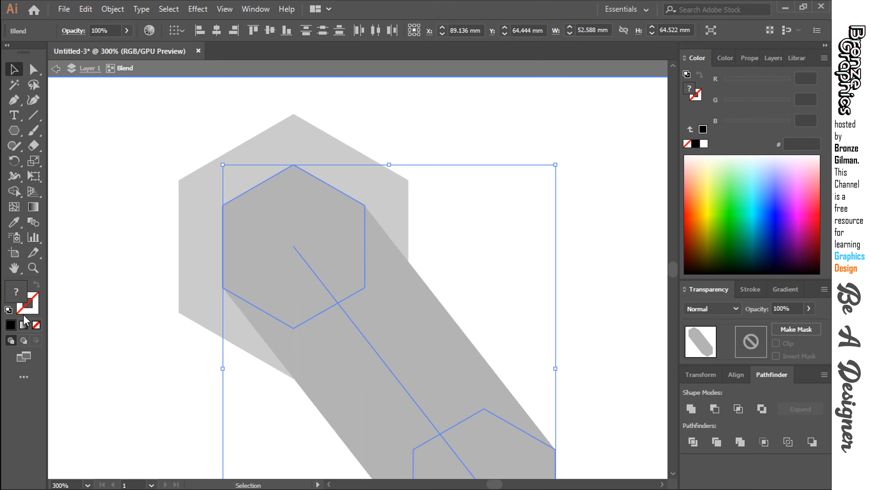
pyautogui.click(14, 325)
# Fill the hexagon at the blend's lower end with black and leave isolation mode.
pyautogui.scroll(-1, 624, 400)
pyautogui.click(511, 408)
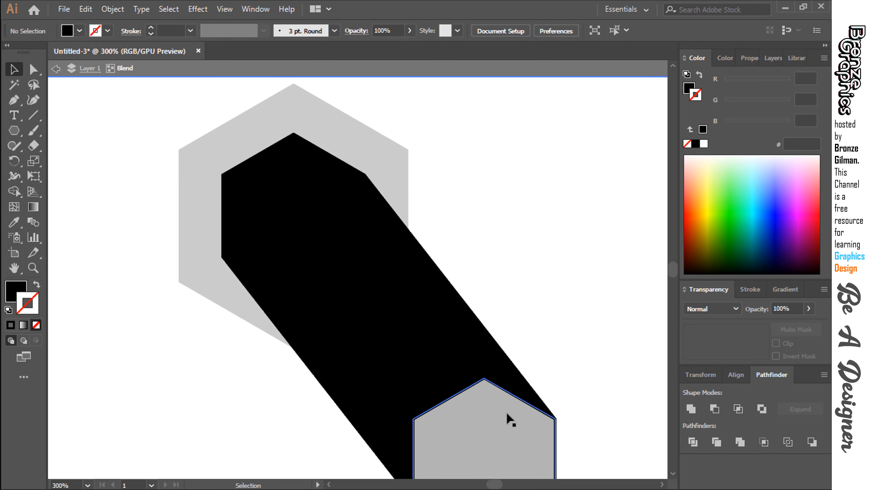
pyautogui.press('x')
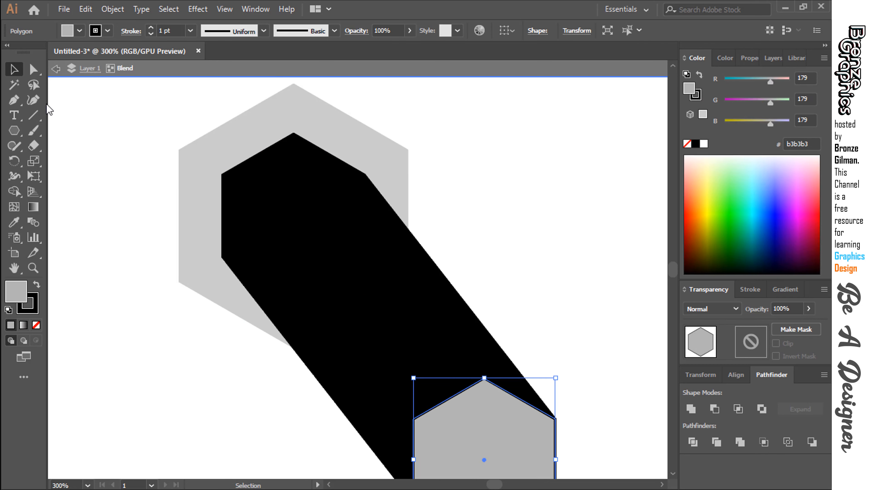
pyautogui.click(67, 31)
pyautogui.click(36, 52)
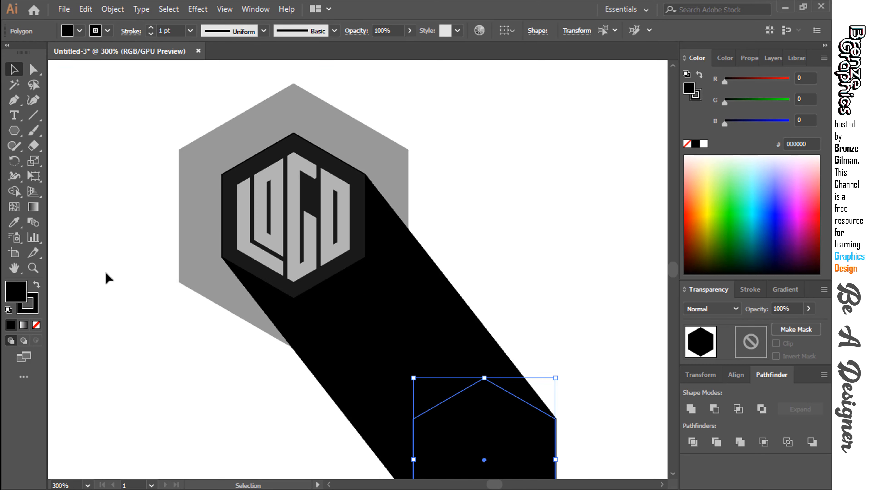
pyautogui.click(463, 233)
pyautogui.scroll(2, 475, 266)
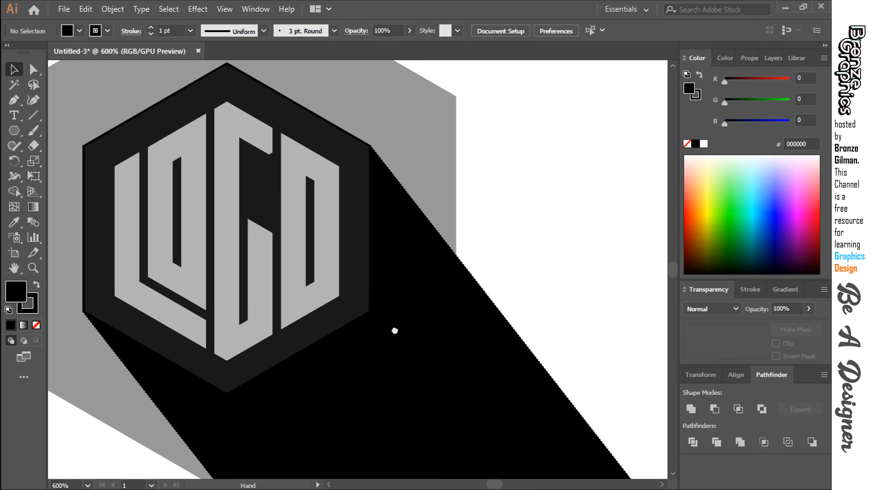
# Try nudging the badge's near-black hexagon slightly up and to the left over the blend's edges, and deselect it.
pyautogui.moveTo(394, 330); pyautogui.dragTo(430, 372)
pyautogui.click(292, 149)
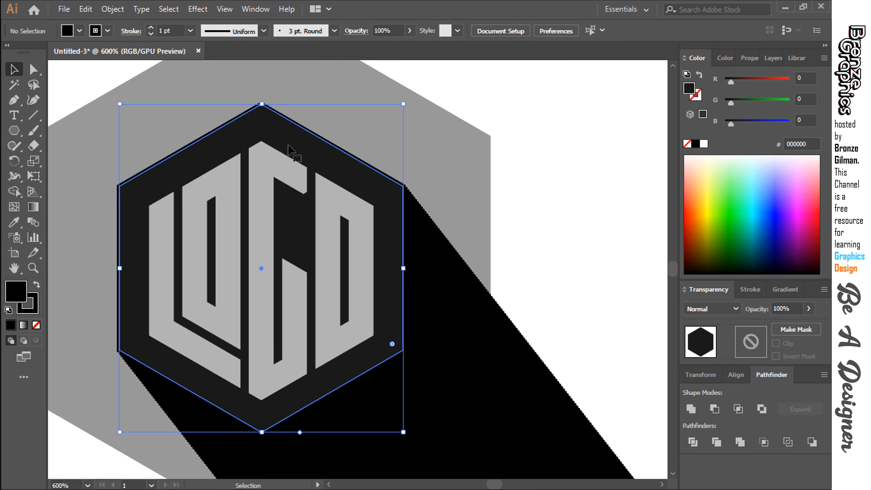
pyautogui.press('Up')
pyautogui.press('Left')
pyautogui.click(531, 203)
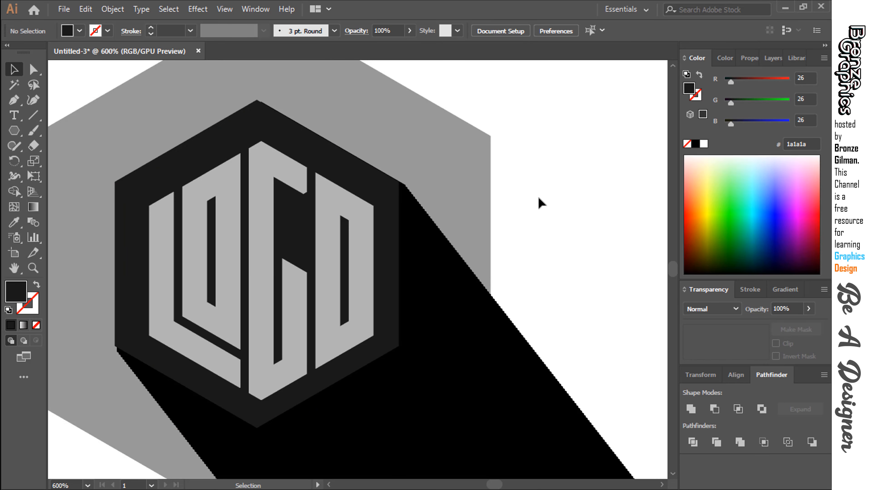
# Reposition and slightly enlarge the near-black hexagon so it fully covers the upper end of the blend, and deselect it.
pyautogui.moveTo(396, 330); pyautogui.dragTo(396, 332)
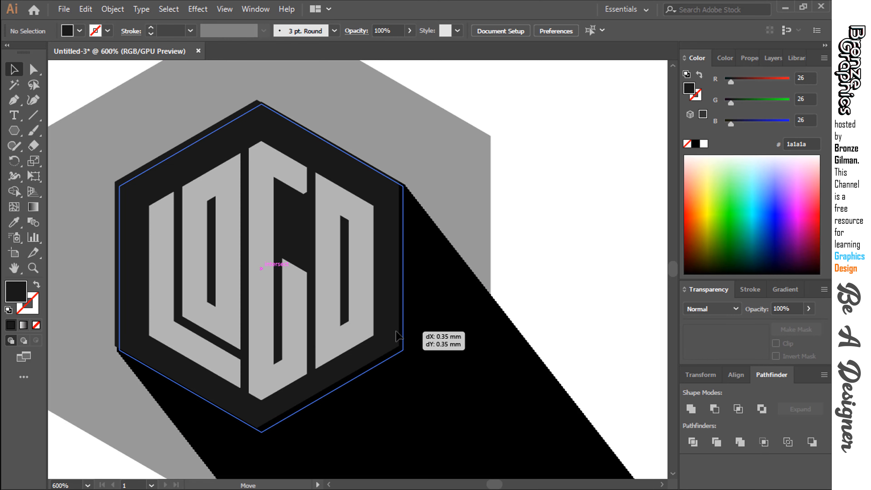
pyautogui.moveTo(391, 189); pyautogui.dragTo(390, 187)
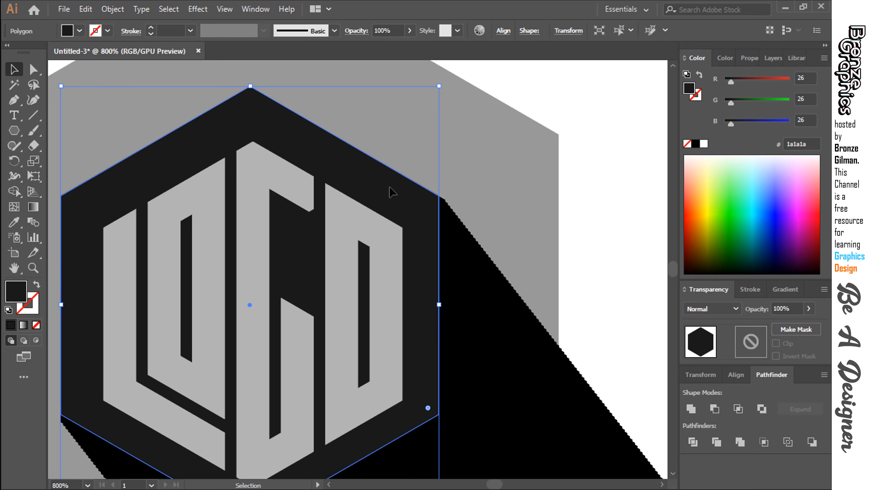
pyautogui.click(584, 211)
pyautogui.hotkey('ctrl', 'z')
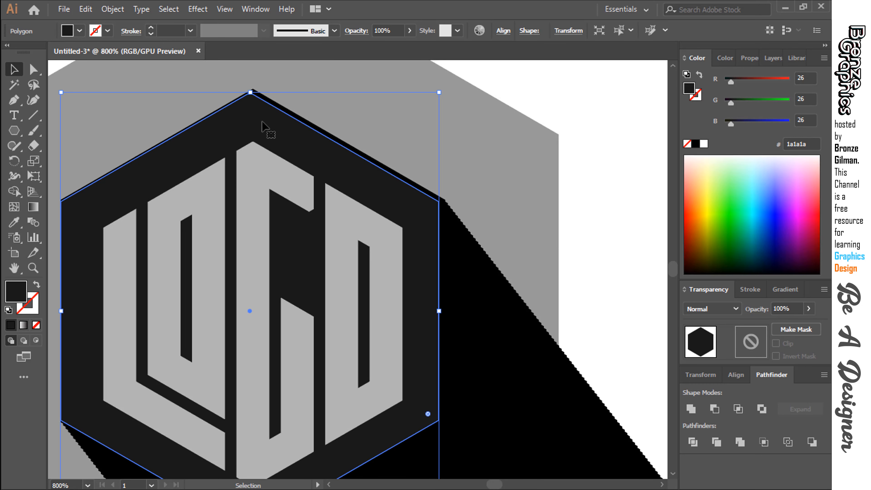
pyautogui.moveTo(252, 93); pyautogui.dragTo(250, 101)
pyautogui.click(597, 235)
pyautogui.click(594, 202)
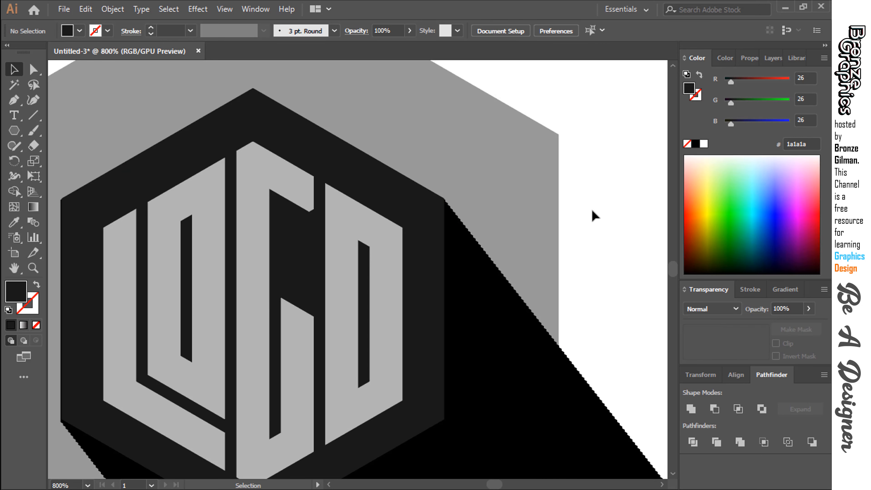
# Lower the opacity of the black hexagon blend to 19% to make it a translucent long shadow, and deselect it.
pyautogui.hotkey('ctrl', '-')
pyautogui.hotkey('ctrl', '-')
pyautogui.moveTo(592, 210); pyautogui.dragTo(593, 127)
pyautogui.click(472, 272)
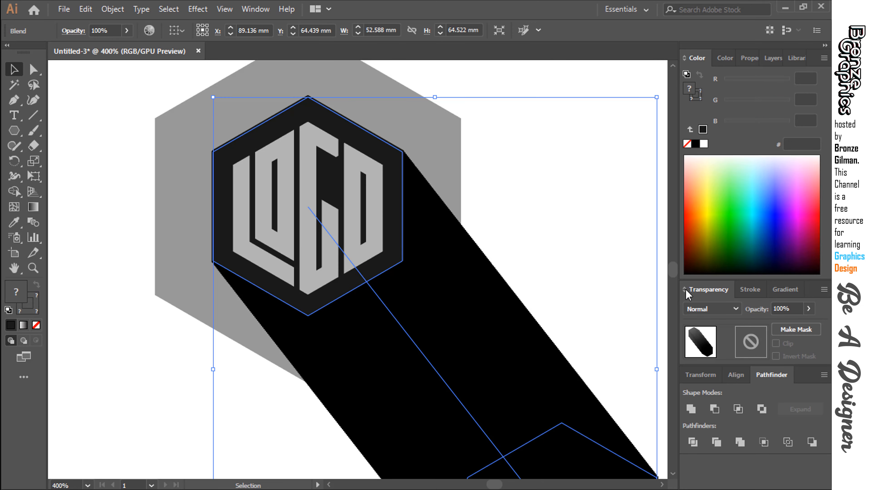
pyautogui.click(809, 309)
pyautogui.moveTo(813, 324); pyautogui.dragTo(768, 326)
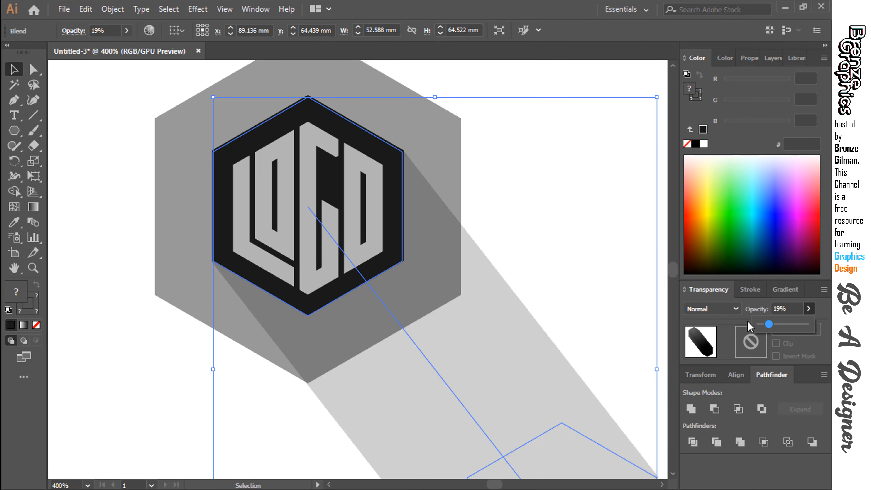
pyautogui.click(588, 233)
# Scale the gray background hexagon down slightly around its center and deselect it.
pyautogui.hotkey('ctrl', '-')
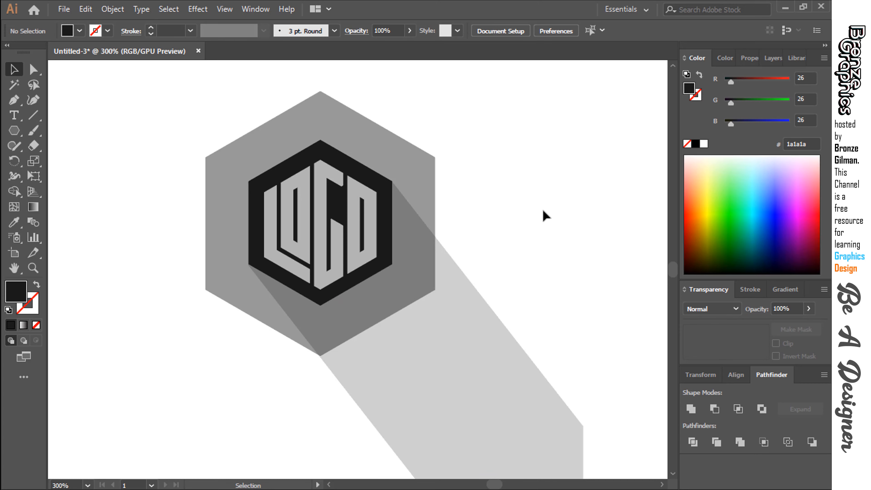
pyautogui.click(424, 341)
pyautogui.click(459, 140)
# Copy the gray background hexagon and paste the duplicate in front, at the same position over the badge.
pyautogui.click(414, 179)
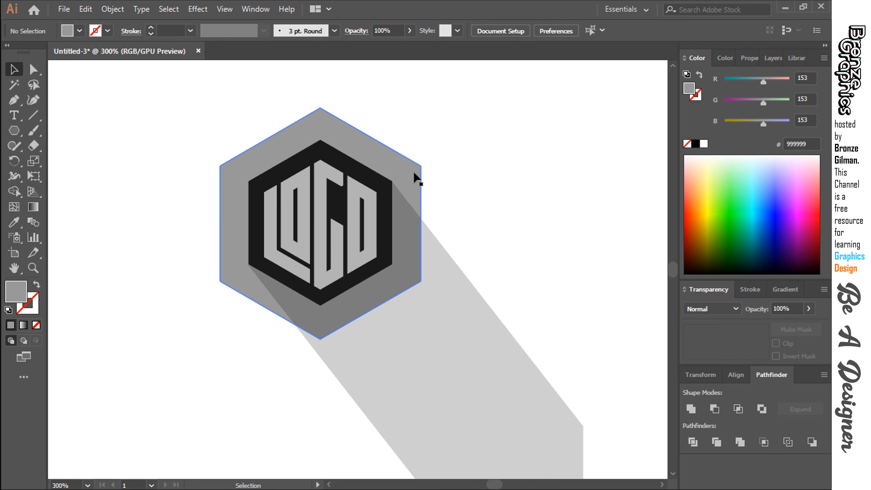
pyautogui.hotkey('ctrl', 'c')
pyautogui.press('a')
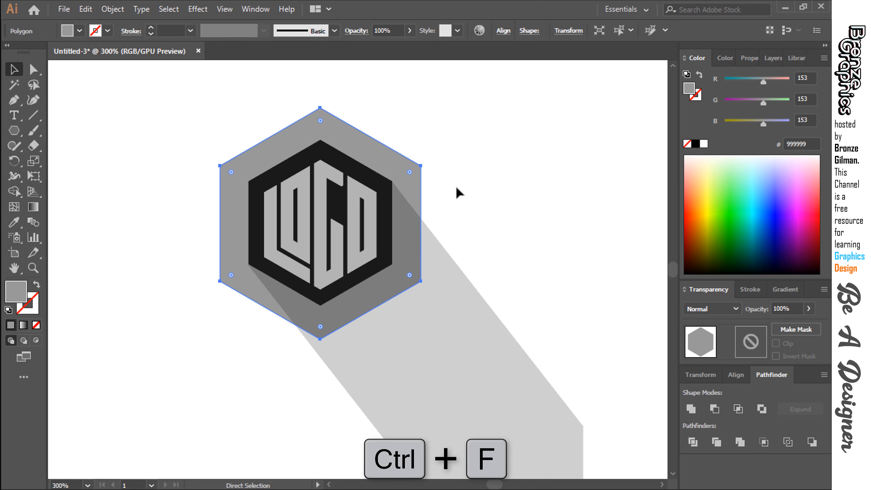
pyautogui.hotkey('ctrl', 'f')
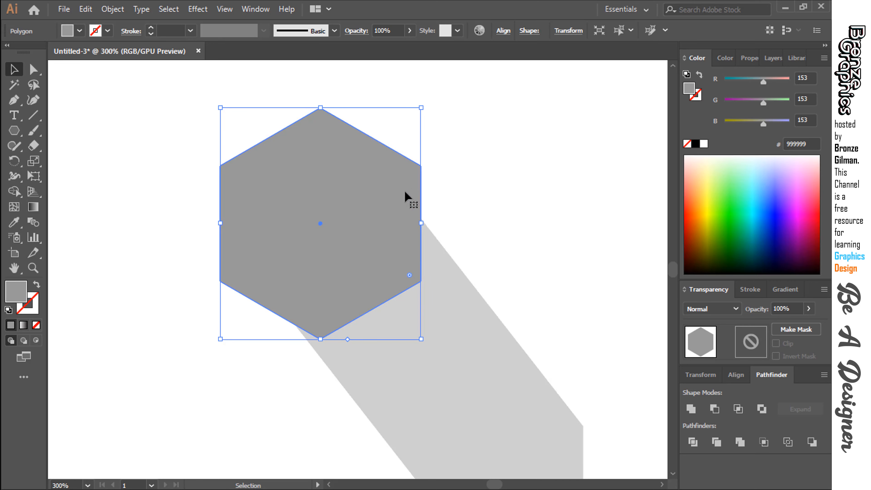